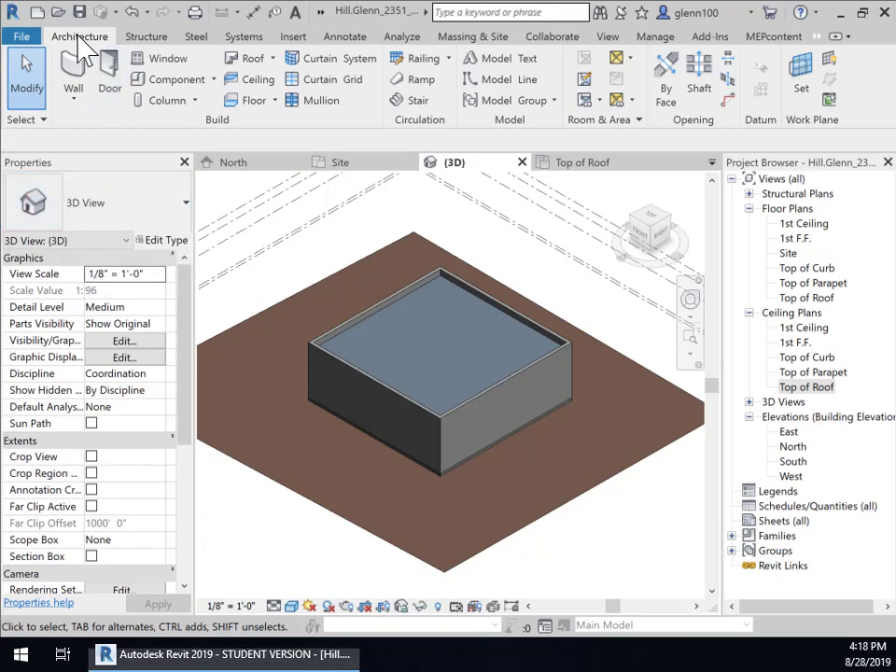
Step: Start the Window tool and choose the Fixed 36" x 72" window type
left_click(173, 59)
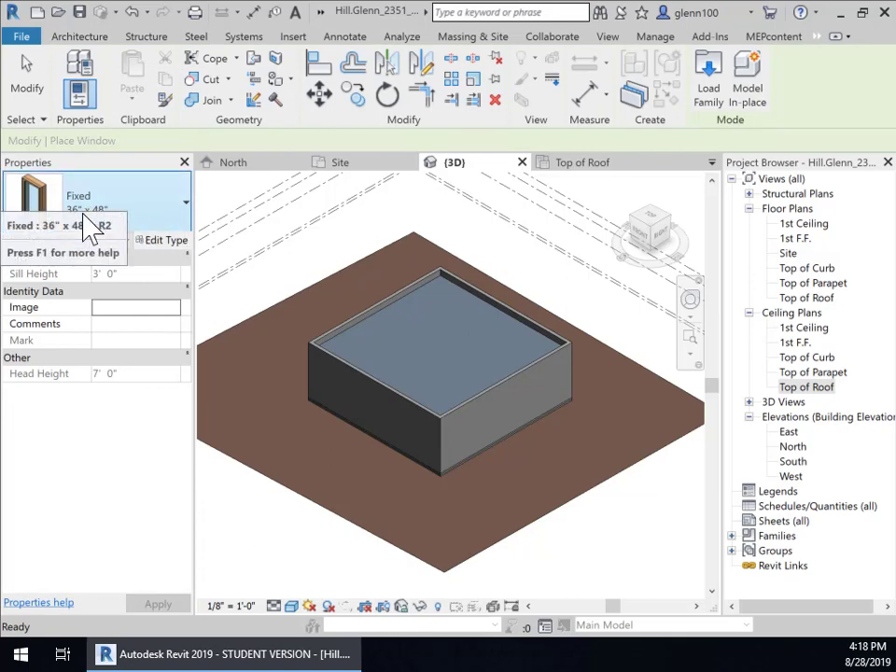
left_click(180, 212)
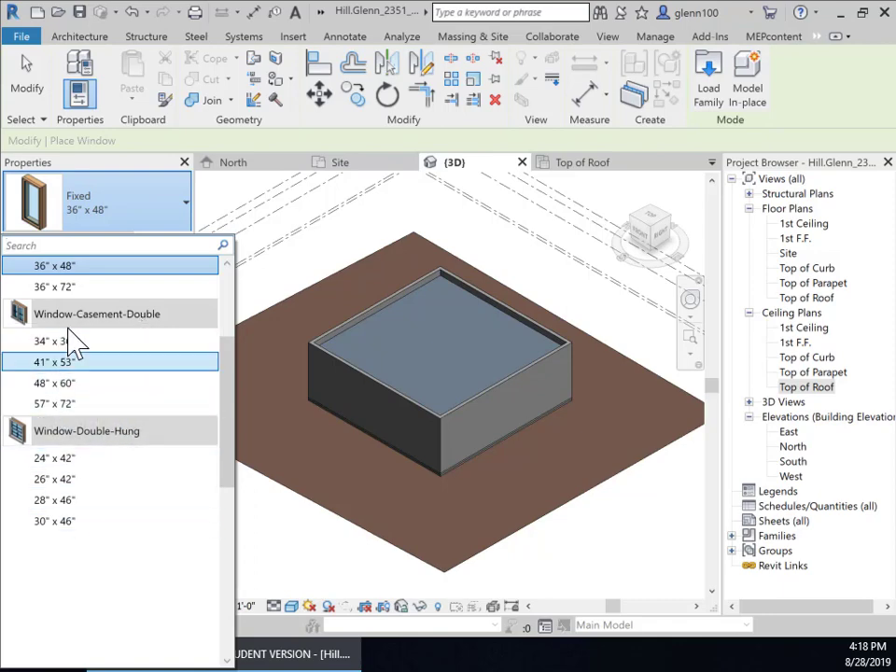
left_click(80, 288)
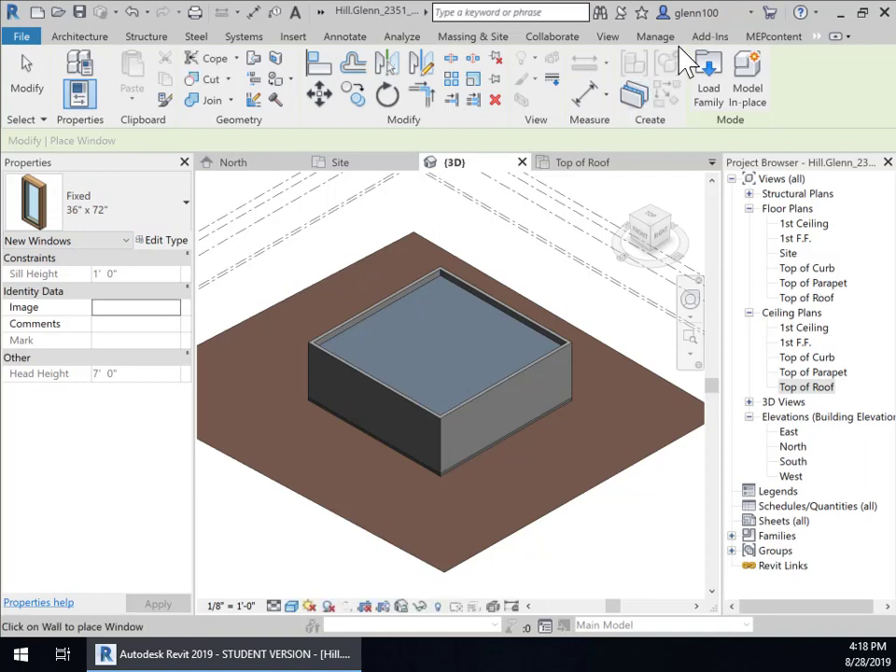
Step: Start loading a family and browse to the Windows folder of the US Imperial library
left_click(292, 37)
left_click(630, 94)
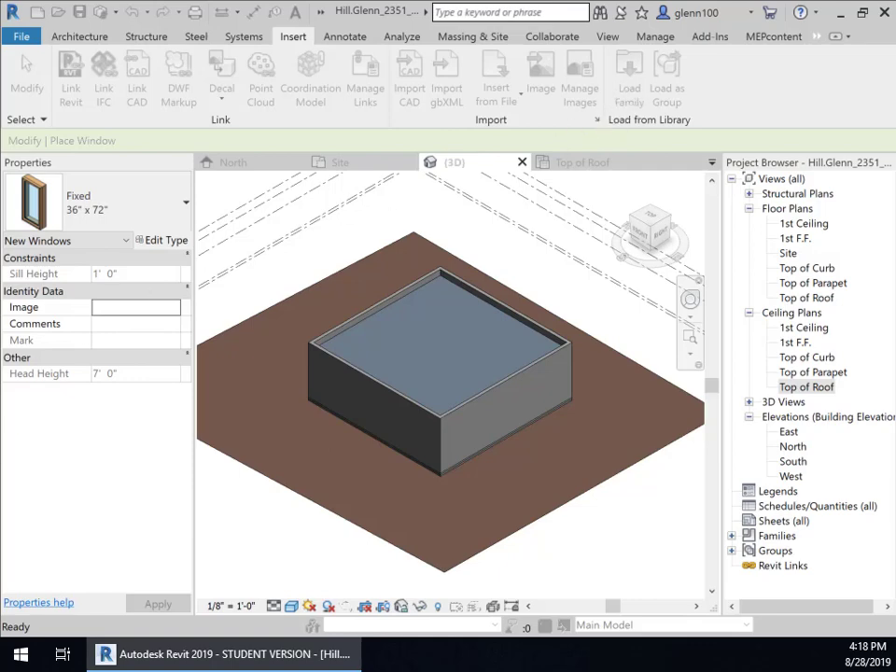
left_click_drag(251, 261, 600, 100)
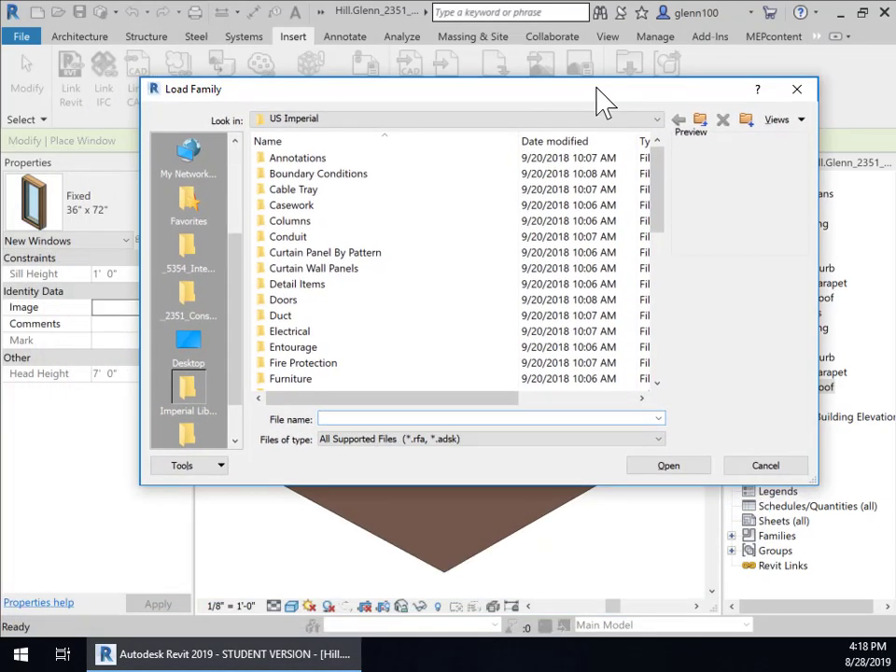
left_click(326, 117)
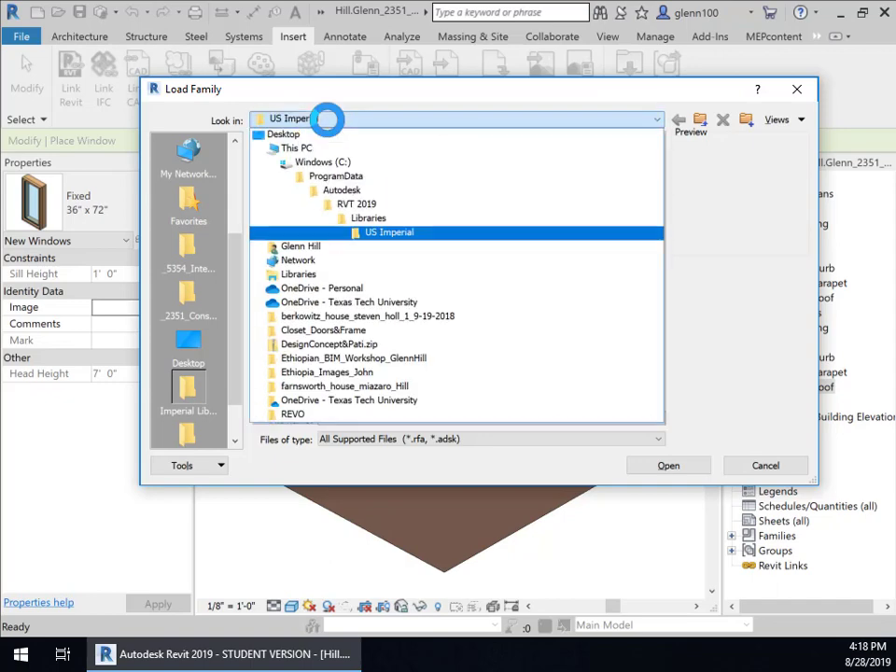
left_click(409, 234)
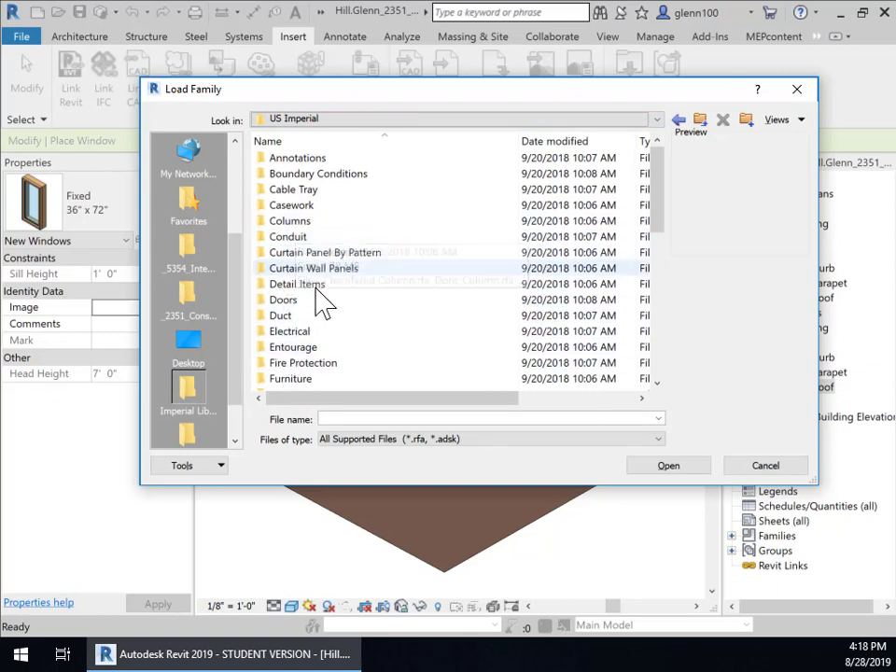
scroll(322, 300, "down", 6)
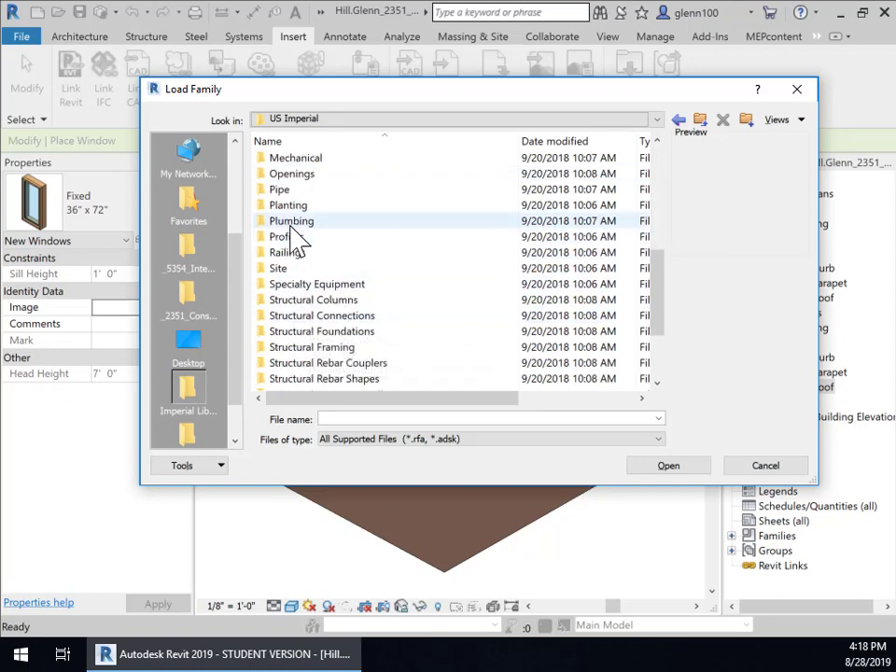
scroll(308, 341, "down", 3)
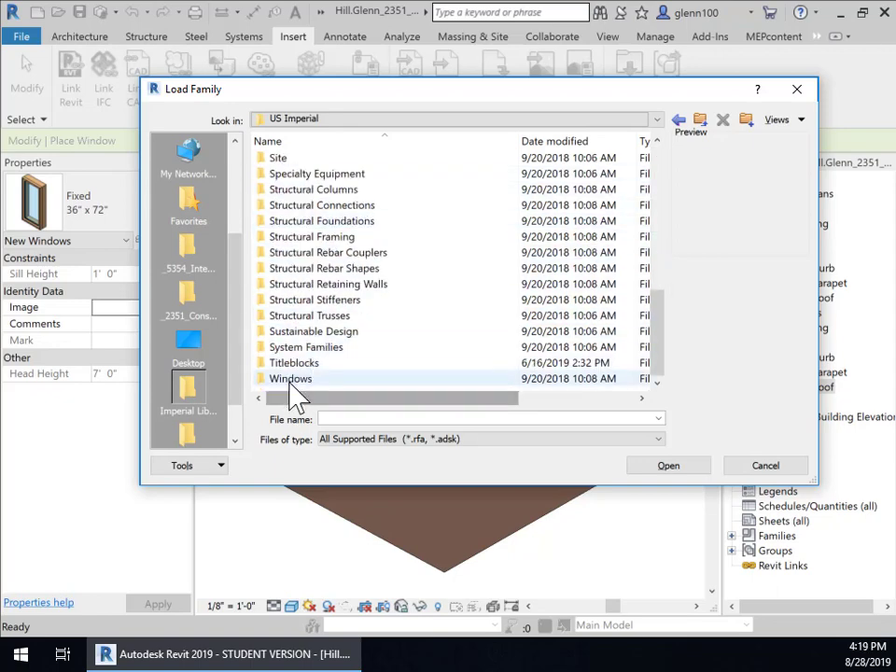
double_click(291, 376)
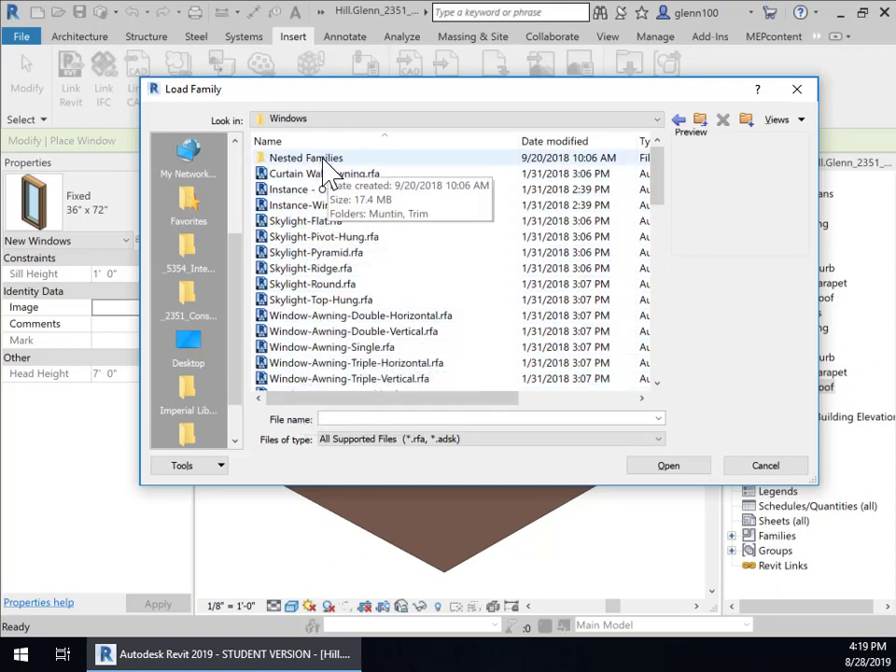
Step: Look through the Nested Families folder and the library's window families, and leave without loading any
double_click(278, 158)
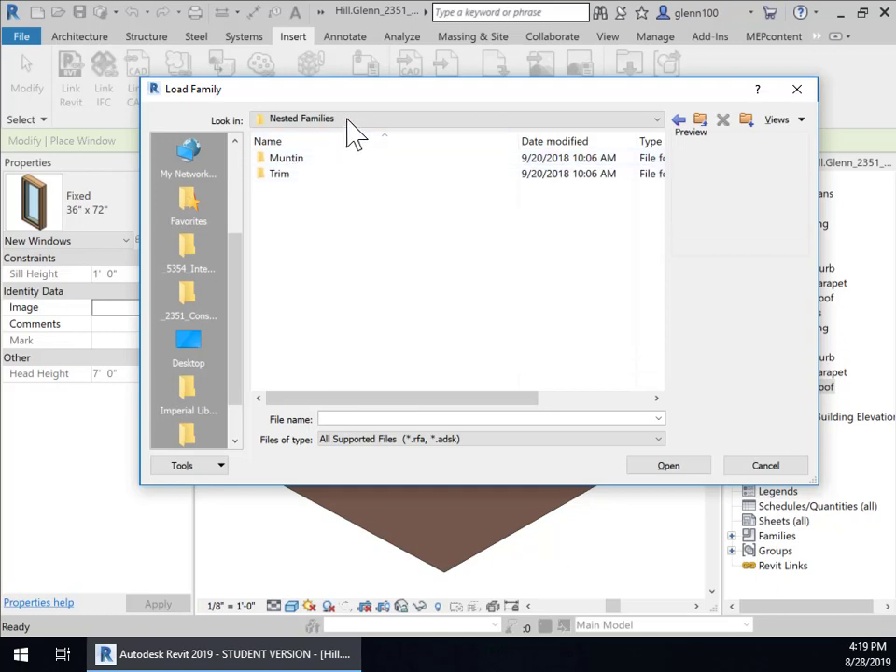
left_click(657, 119)
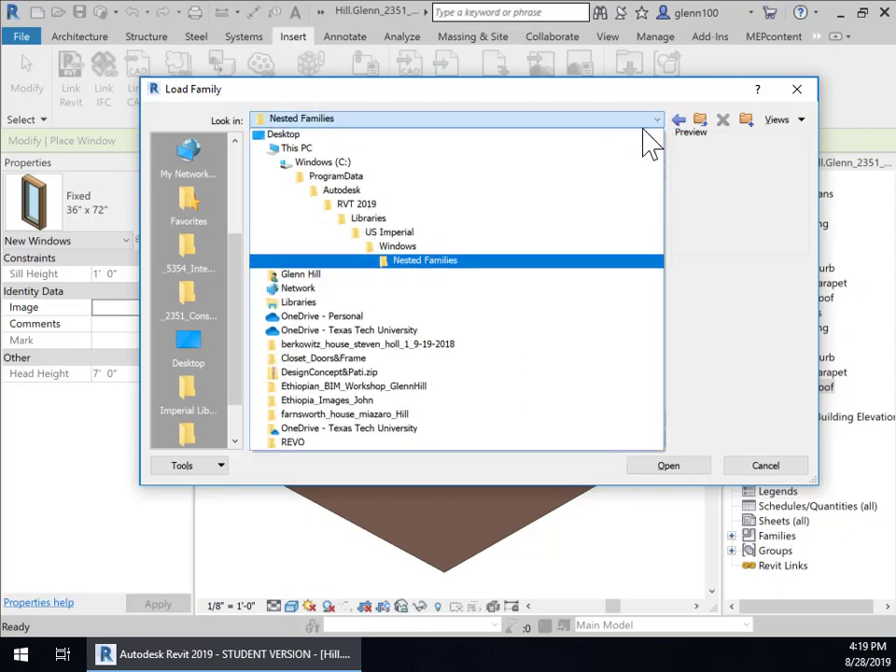
left_click(406, 248)
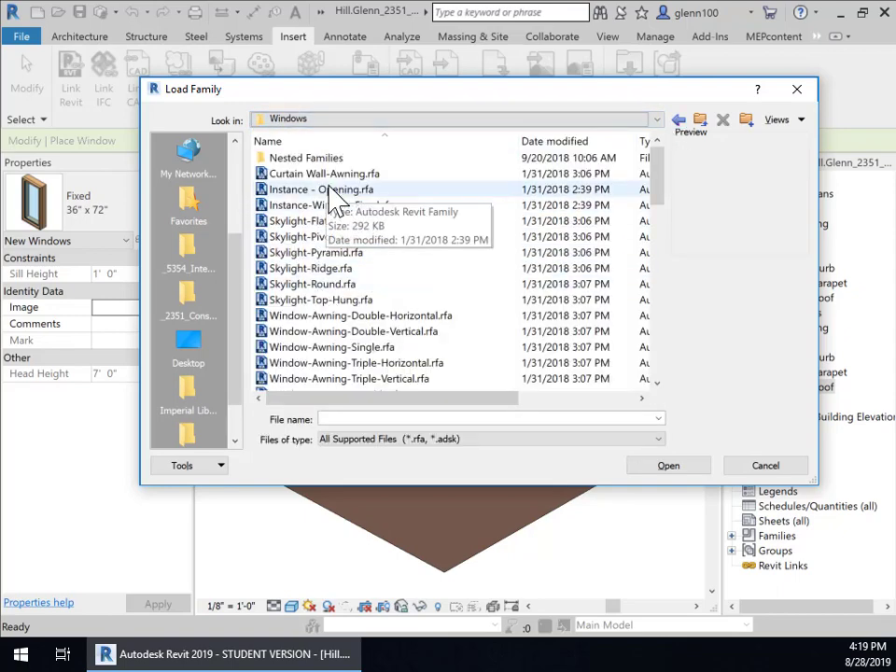
scroll(320, 370, "down", 3)
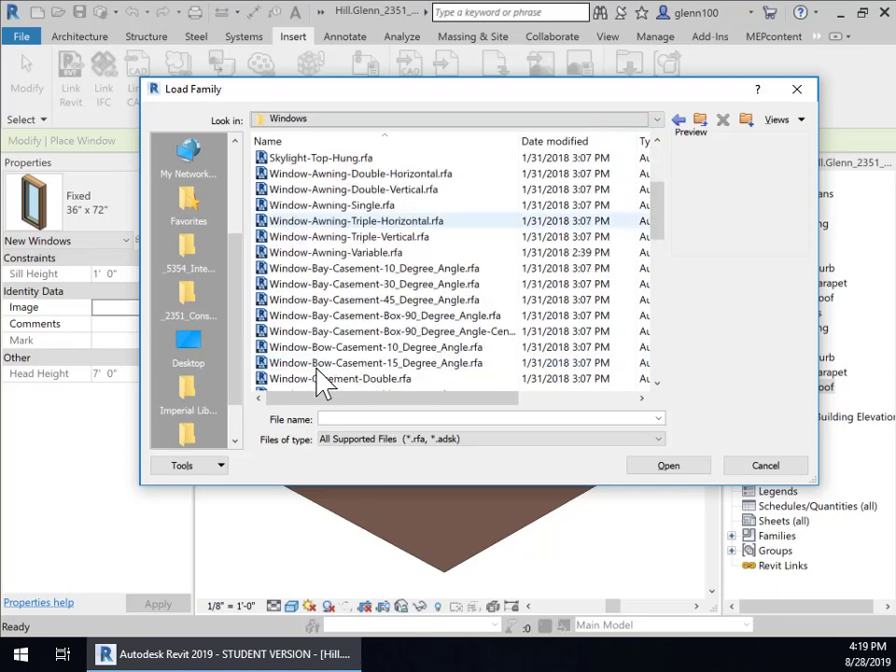
scroll(320, 381, "down", 3)
scroll(321, 380, "down", 3)
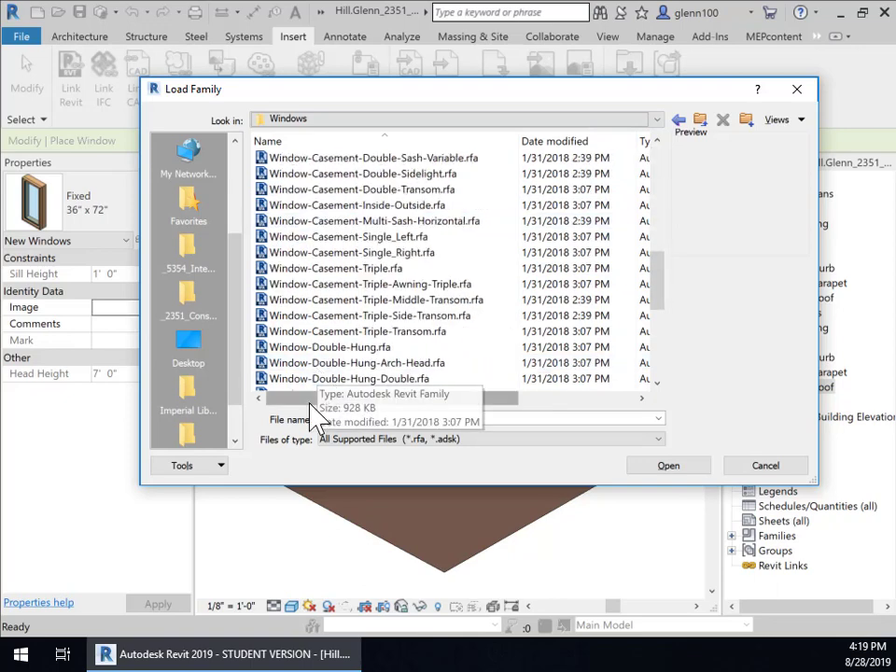
scroll(340, 392, "down", 3)
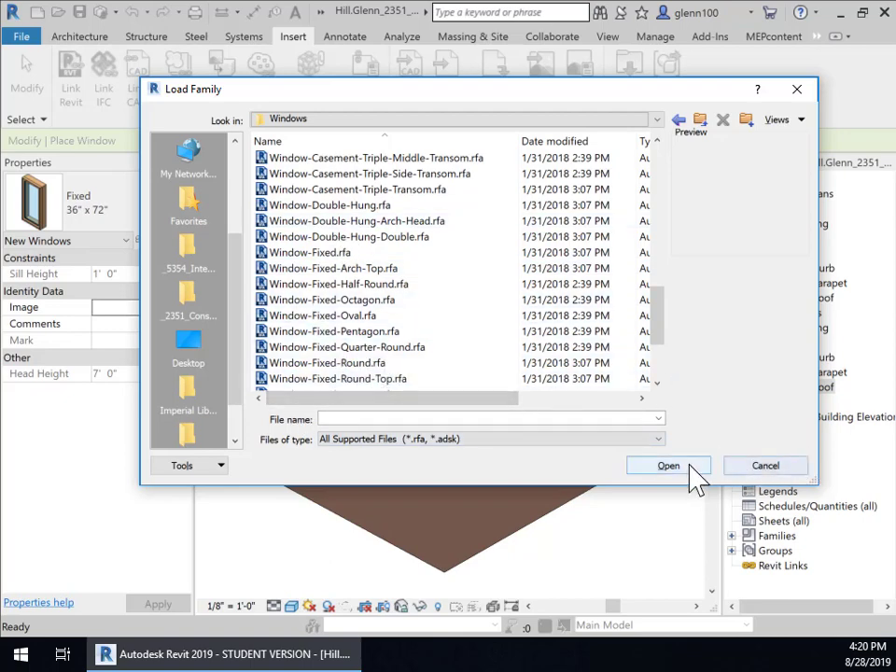
left_click(762, 473)
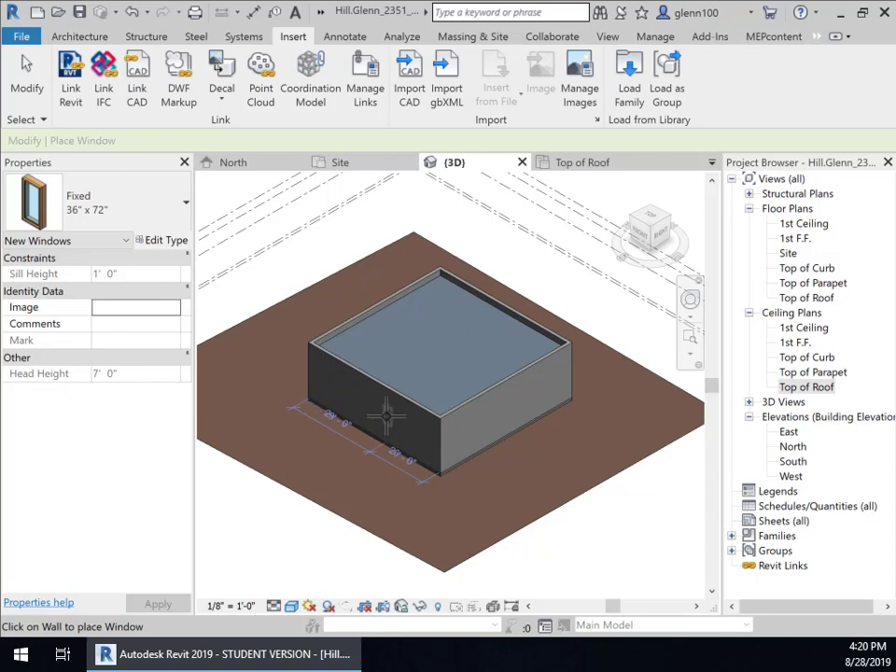
Step: In the North elevation, start the Window tool and examine the loaded window types and the Fixed 36" x 72" type properties
double_click(793, 447)
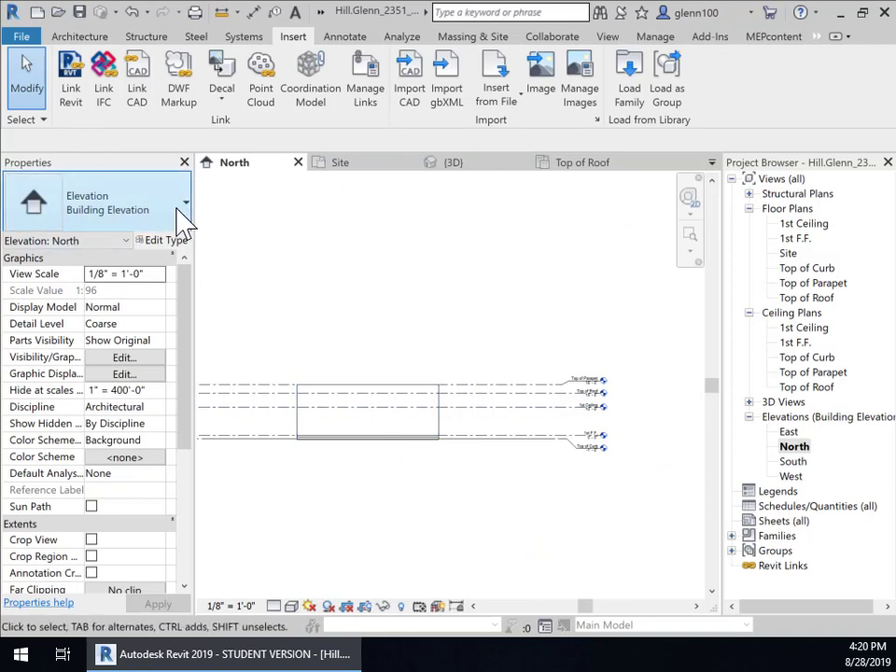
left_click(80, 36)
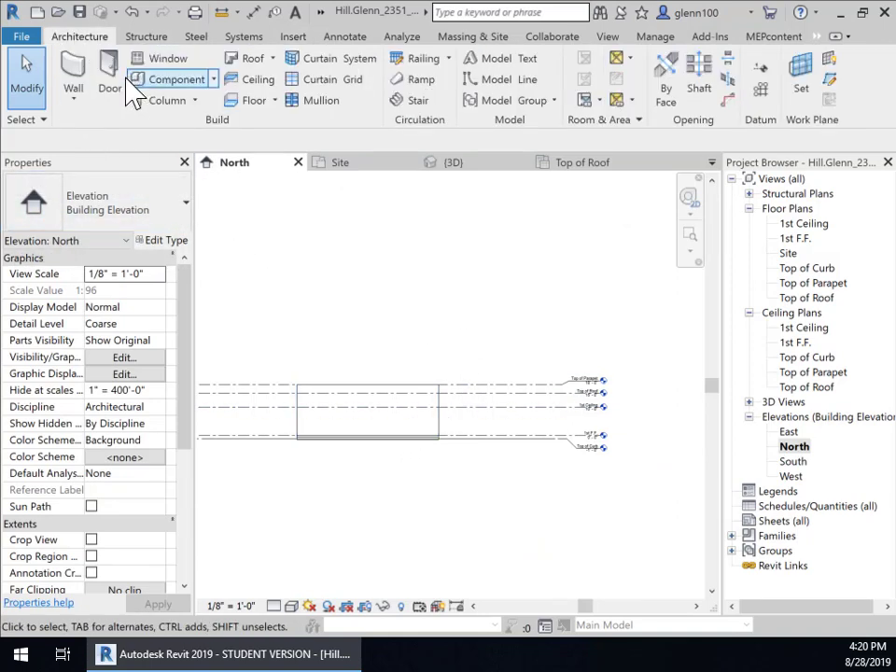
left_click(173, 60)
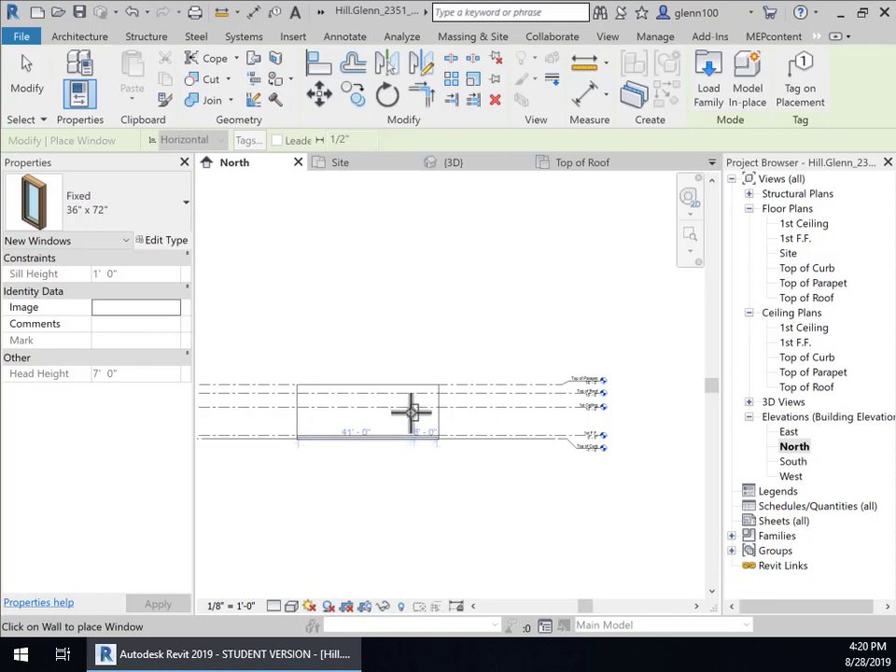
left_click(121, 222)
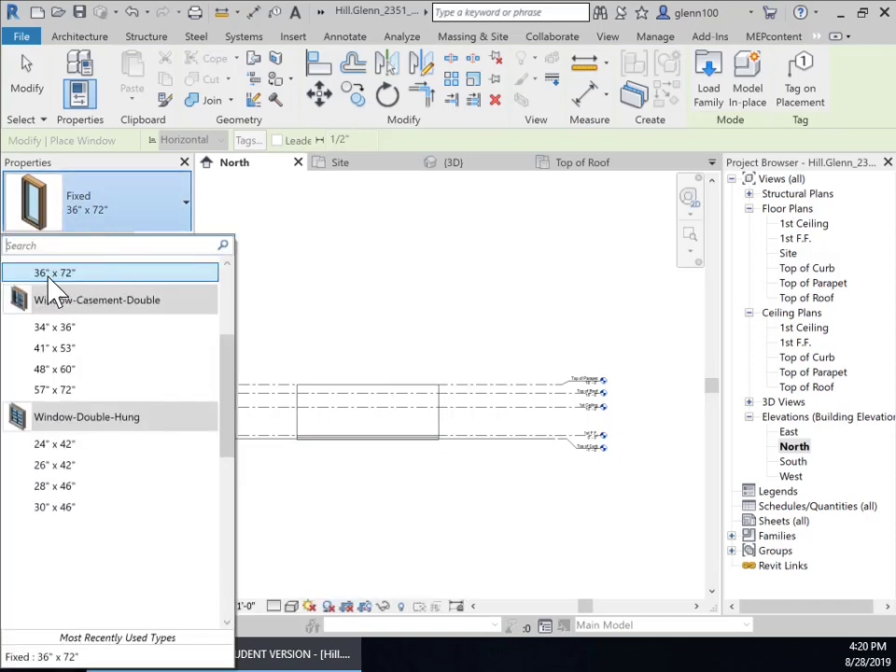
scroll(98, 297, "up", 1)
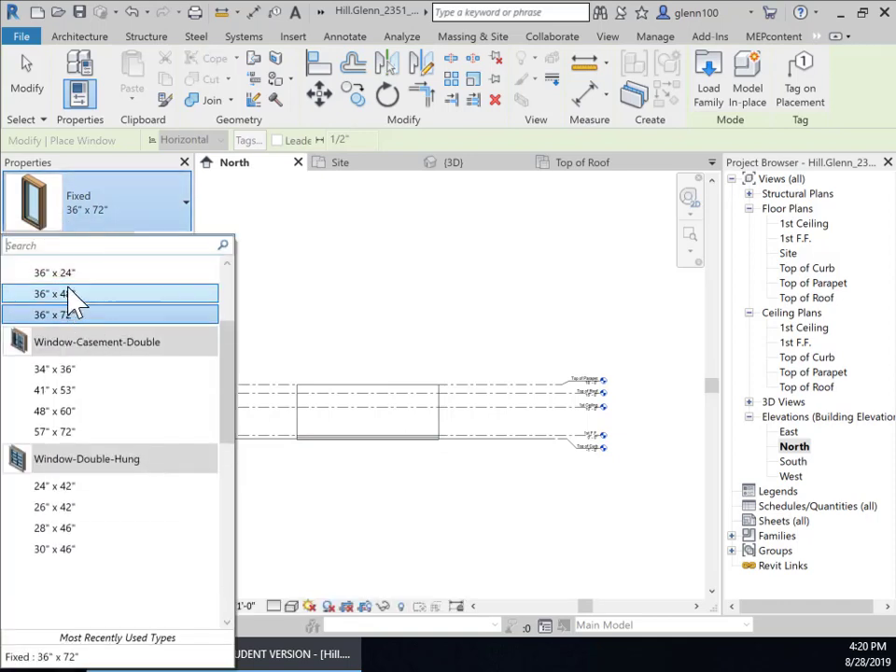
scroll(77, 297, "up", 4)
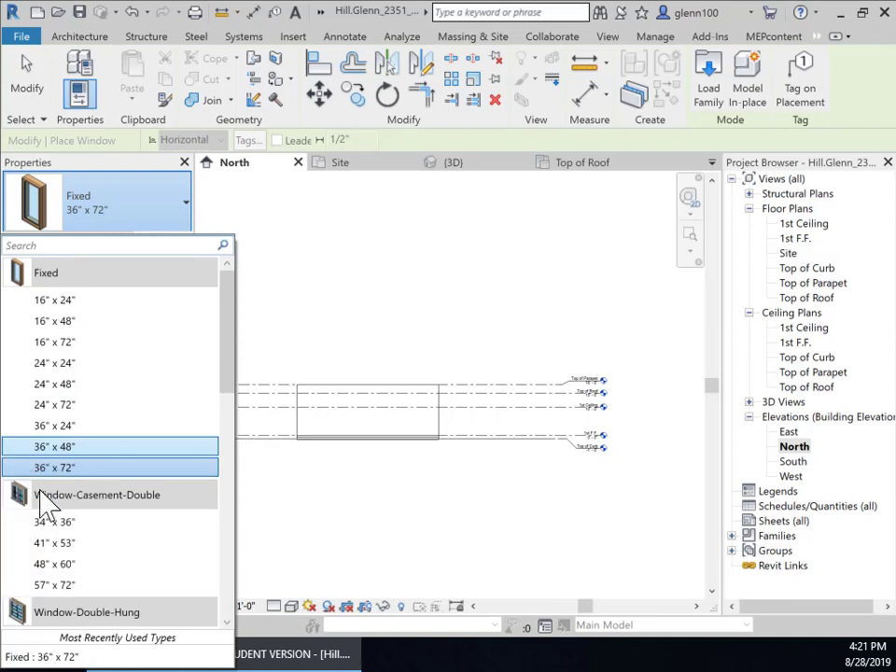
left_click(159, 196)
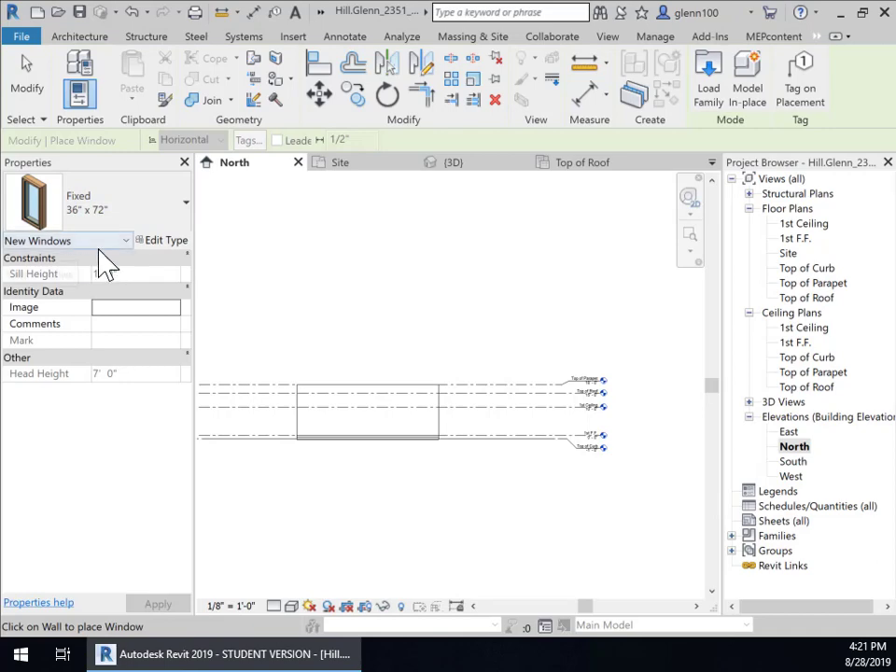
left_click(172, 242)
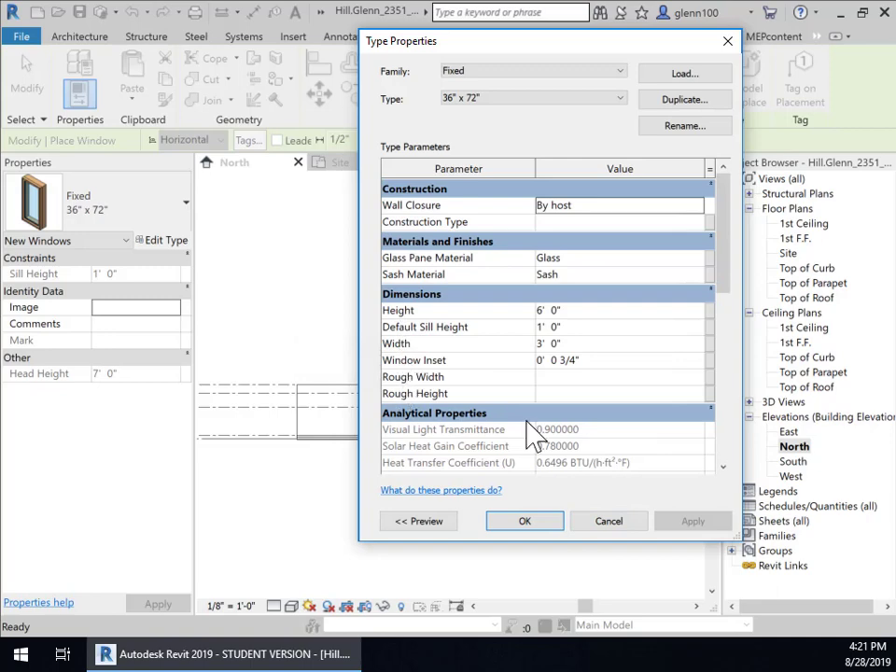
left_click(609, 522)
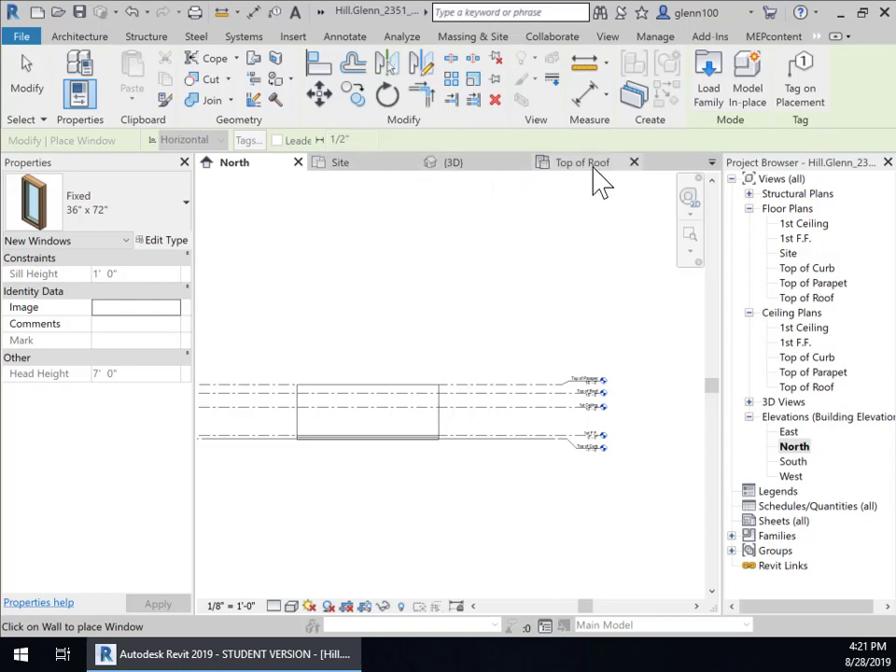
Step: In the 1st F.F. floor plan, place a Fixed 36" x 72" window in the west wall, about 12' from the north corner
double_click(803, 239)
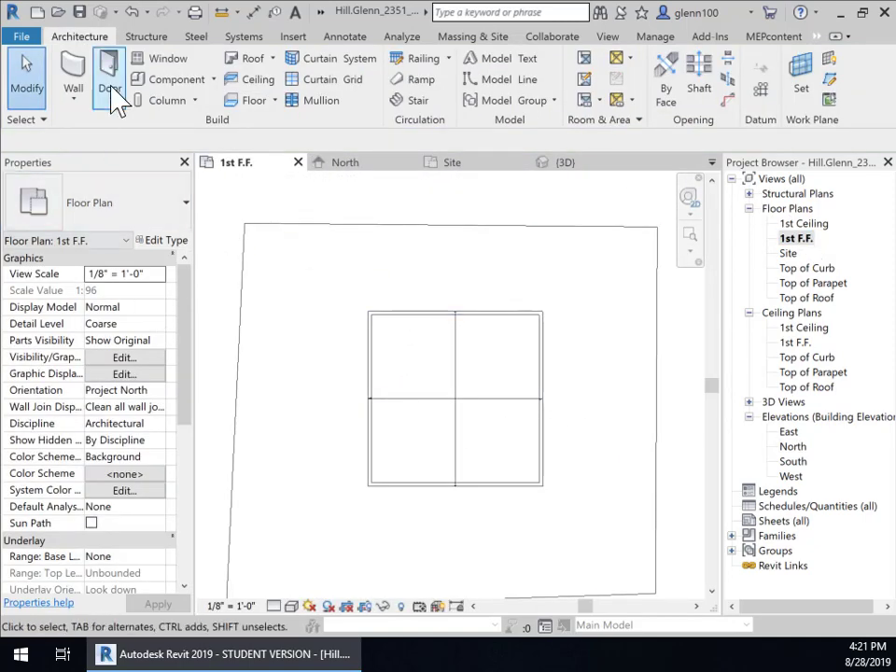
left_click(160, 59)
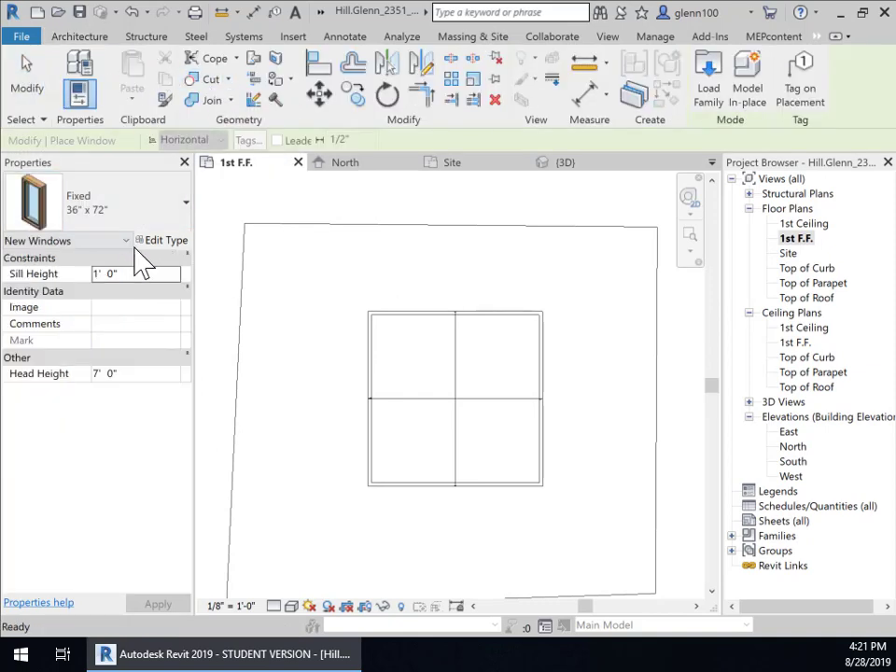
left_click(168, 224)
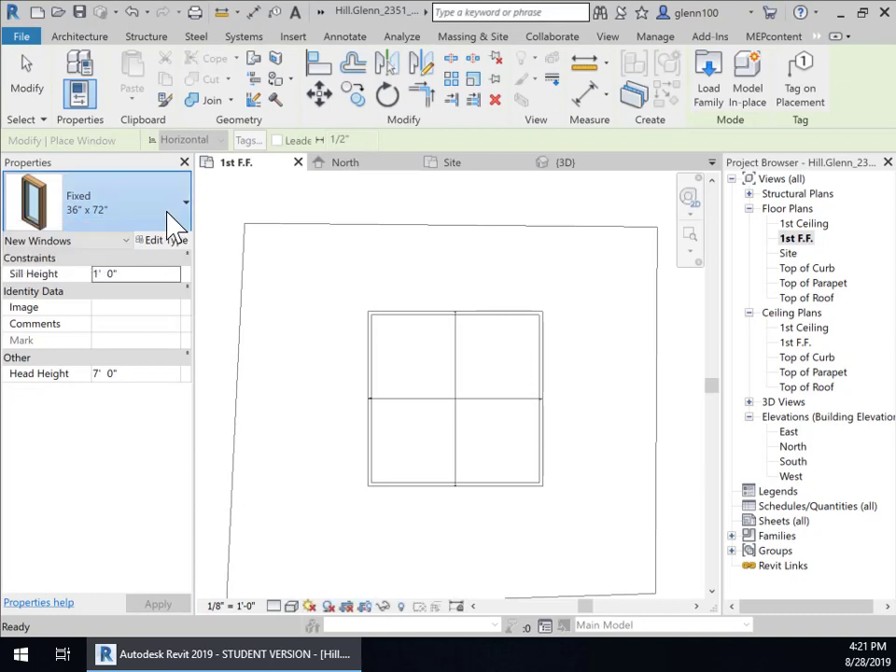
scroll(94, 484, "down", 1)
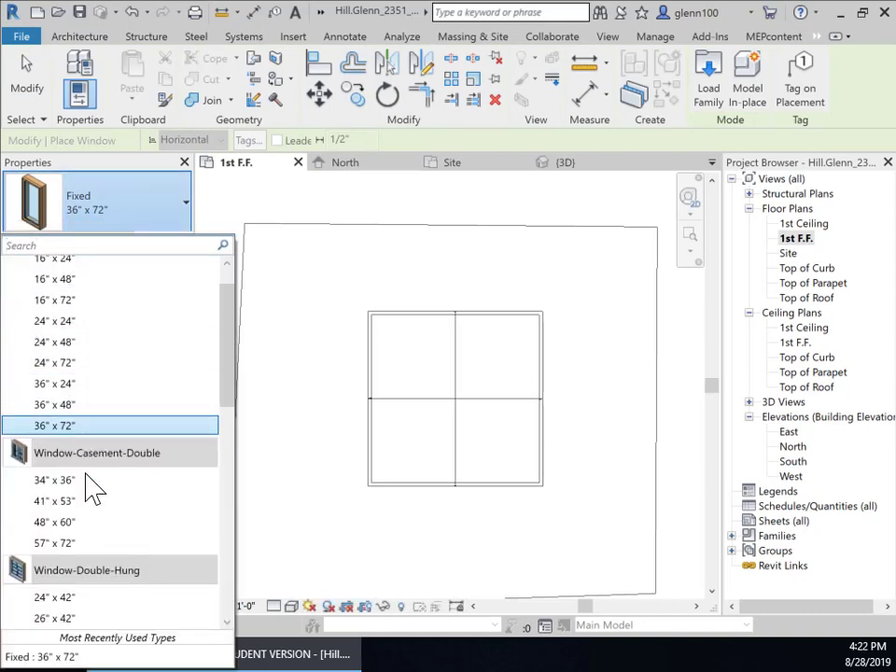
scroll(138, 390, "up", 1)
scroll(79, 479, "down", 1)
mouse_move(68, 429)
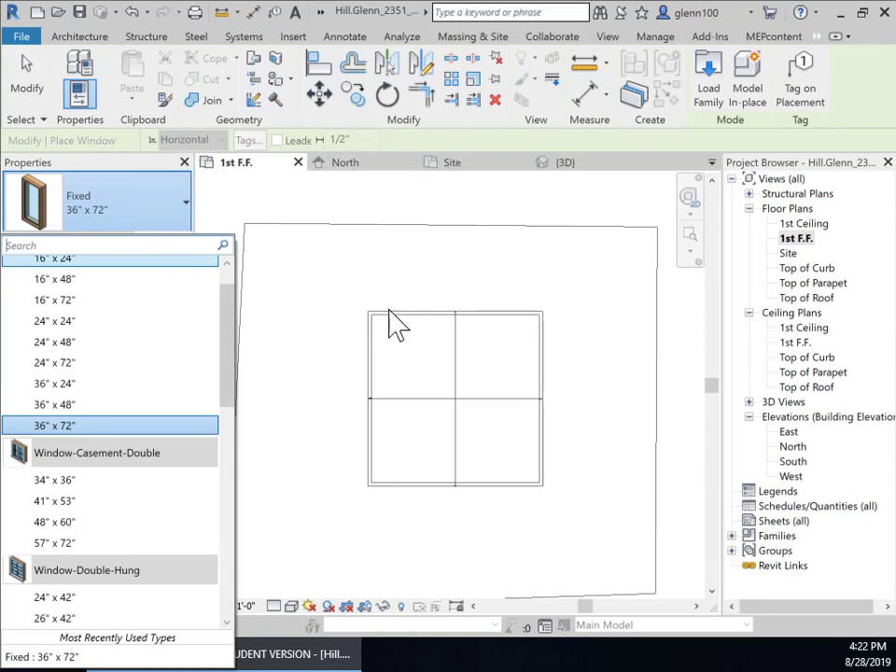
left_click(378, 358)
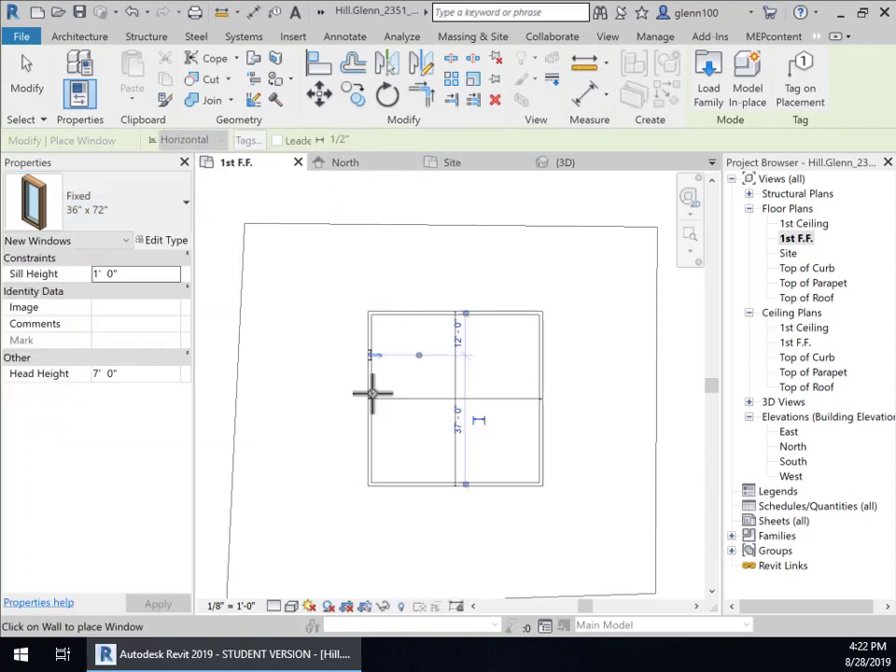
scroll(373, 381, "up", 5)
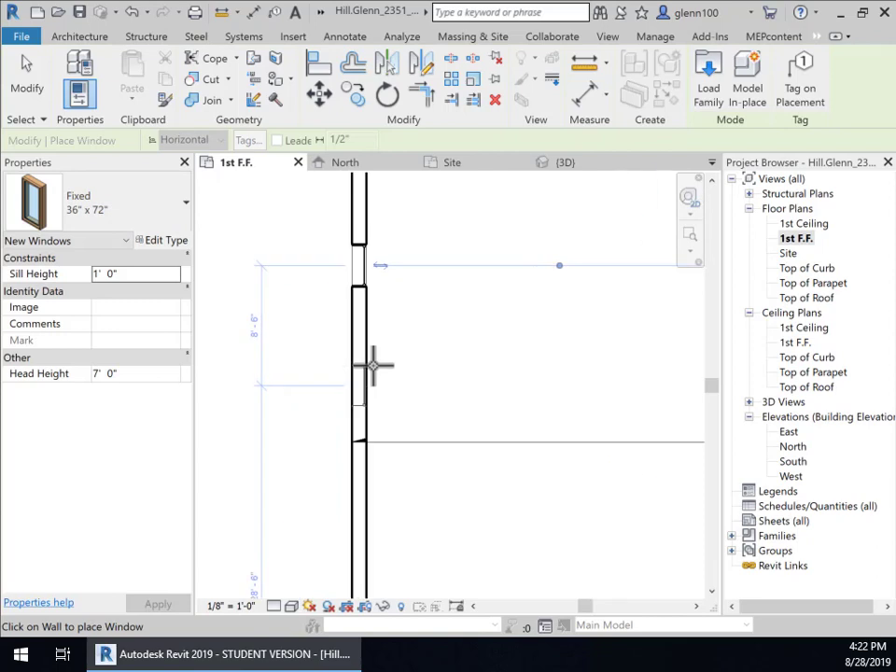
scroll(358, 308, "up", 3)
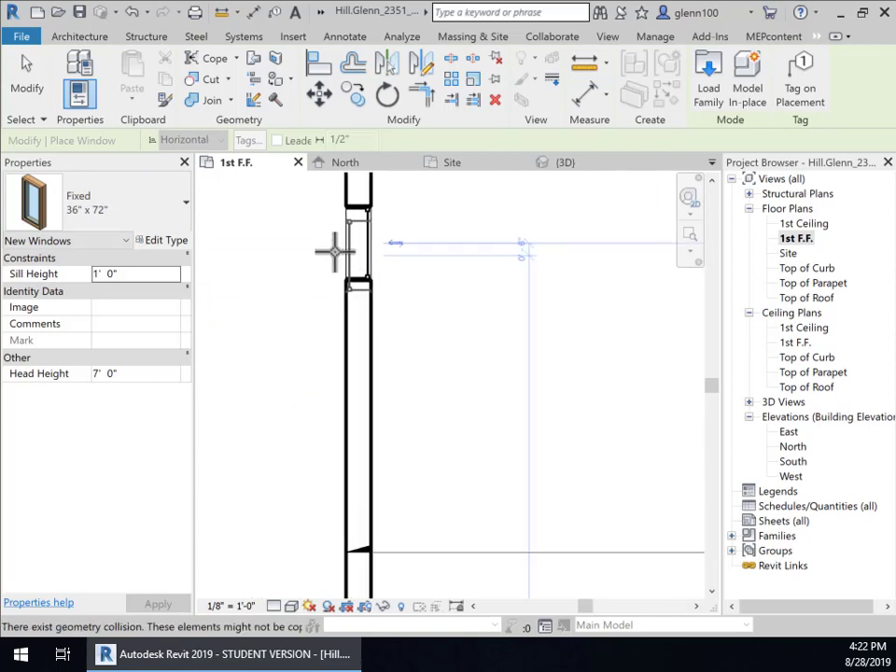
left_click(27, 79)
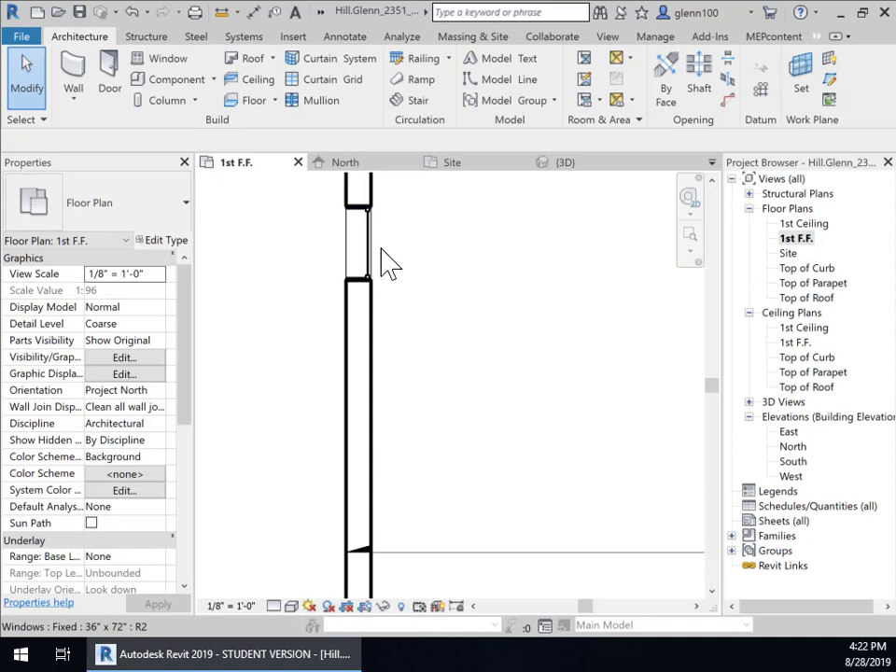
Step: Flip the facing of the window in the west wall so its glazing sits on the exterior side
scroll(402, 315, "down", 3)
scroll(400, 305, "down", 1)
middle_click_drag(414, 322, 412, 370)
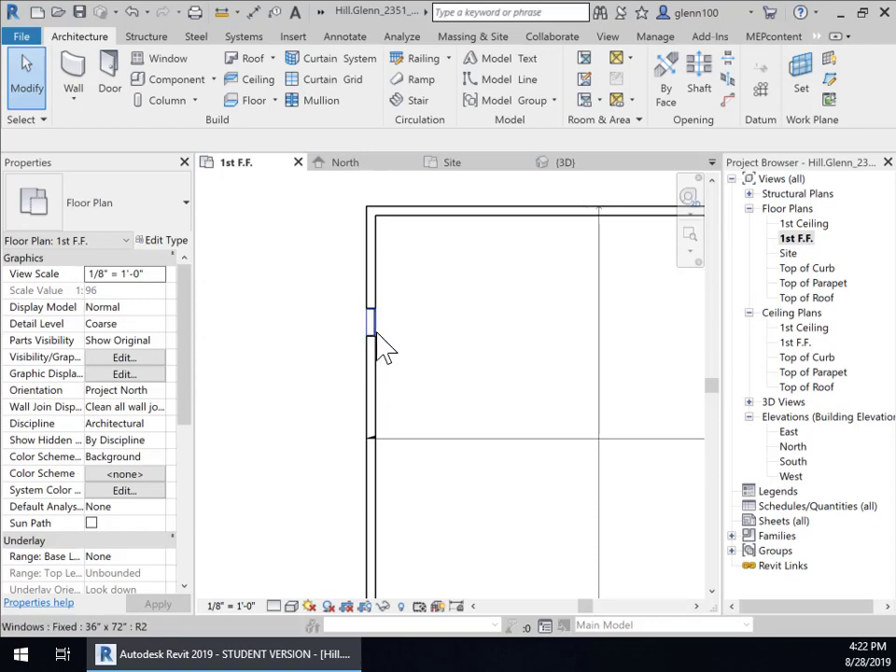
left_click(379, 336)
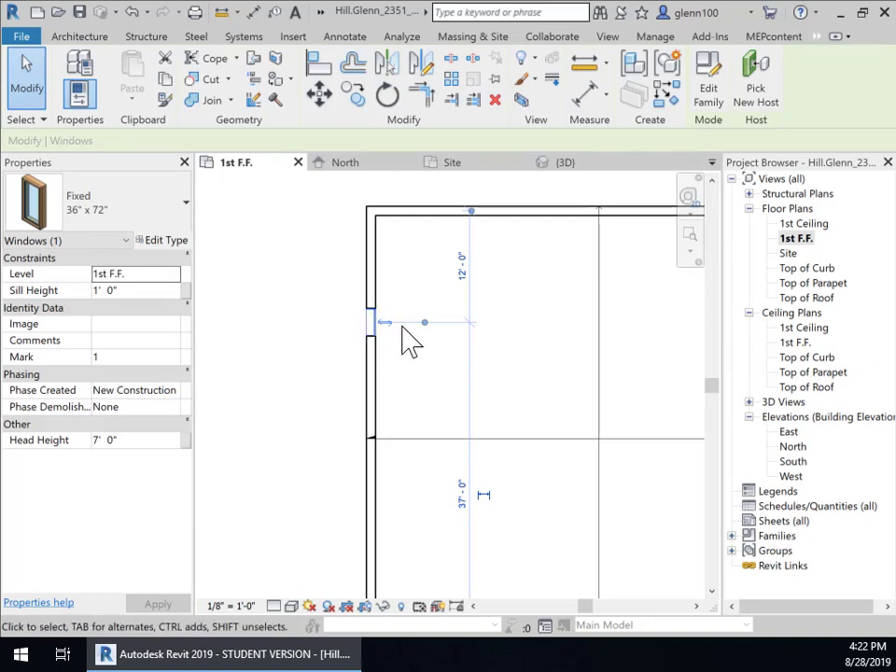
scroll(383, 325, "up", 5)
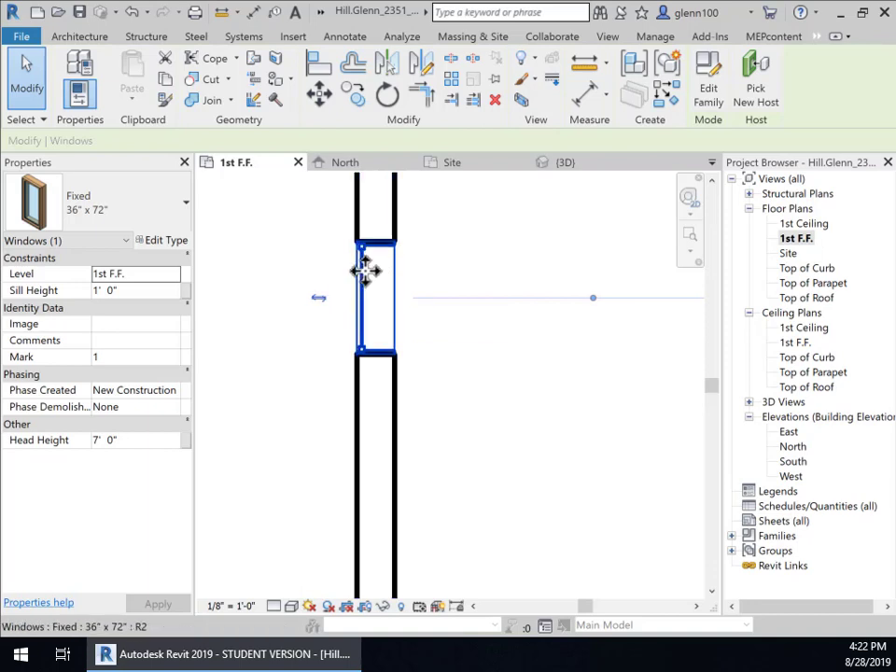
left_click(318, 298)
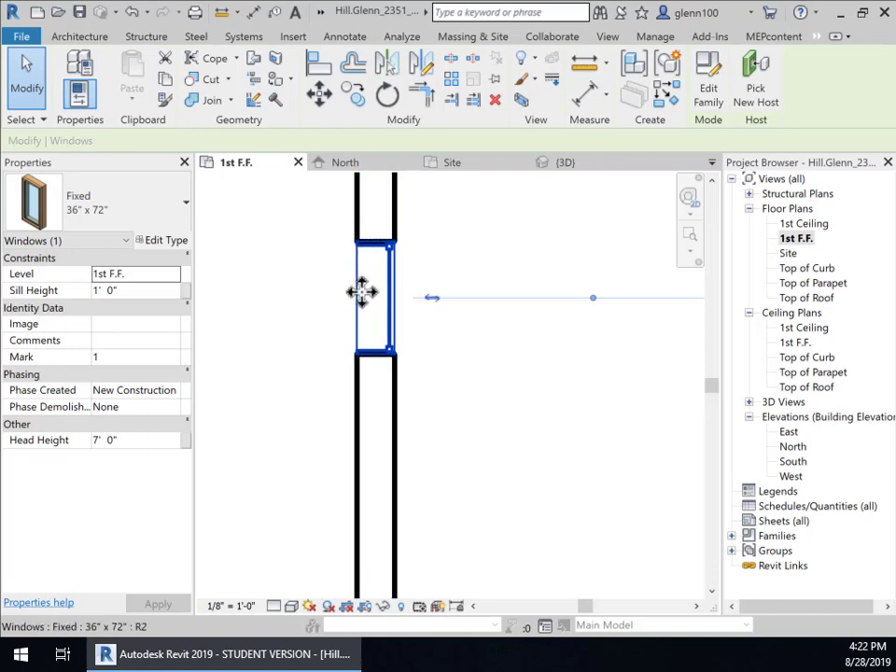
left_click(435, 305)
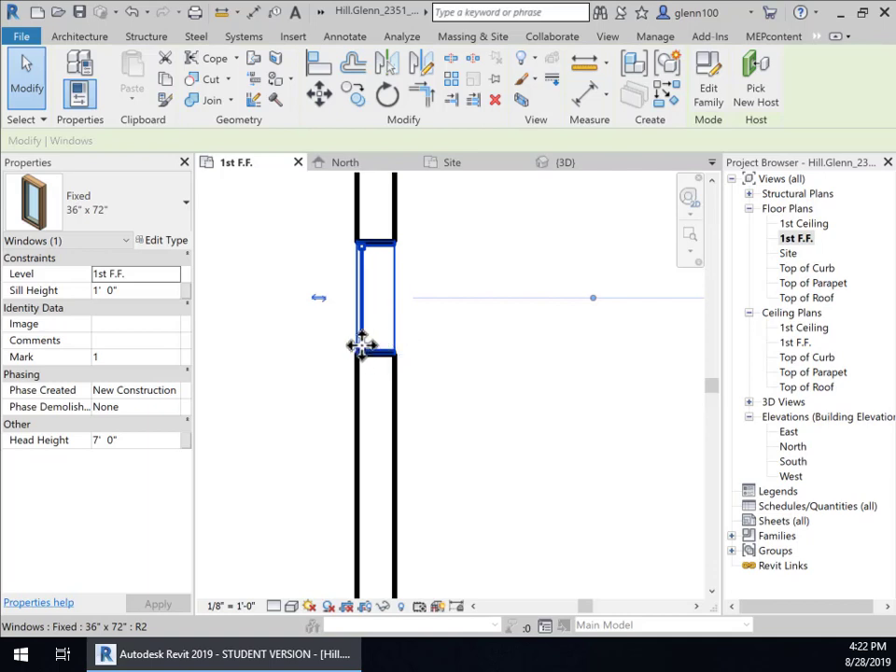
Step: Place four more Fixed 36" x 72" windows southward along the west wall, spaced about 8'-6", 9'-6", 7'-6" and 5'-9" from one to the next
scroll(373, 411, "down", 5)
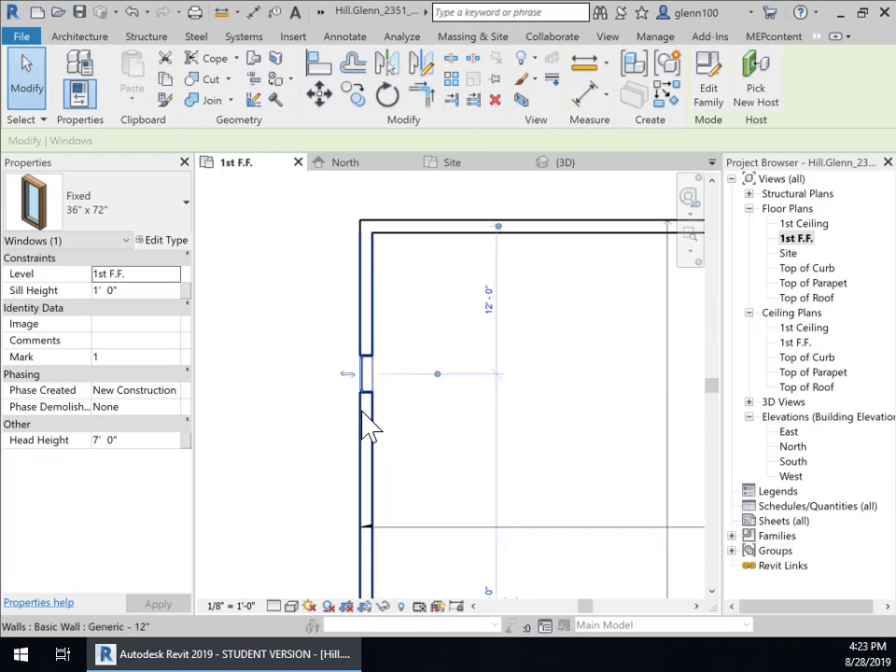
middle_click_drag(376, 439, 420, 352)
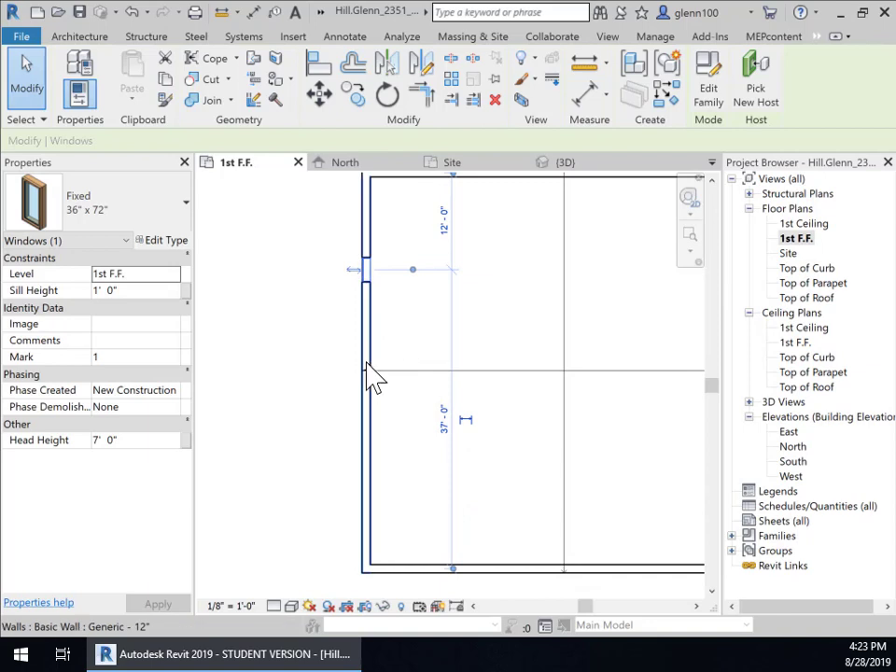
left_click(114, 207)
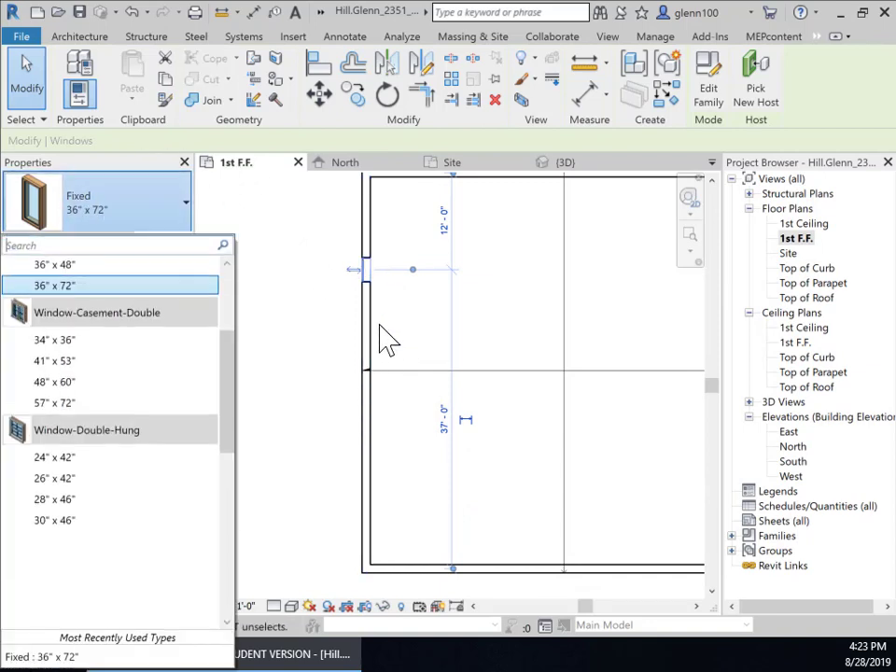
left_click(121, 219)
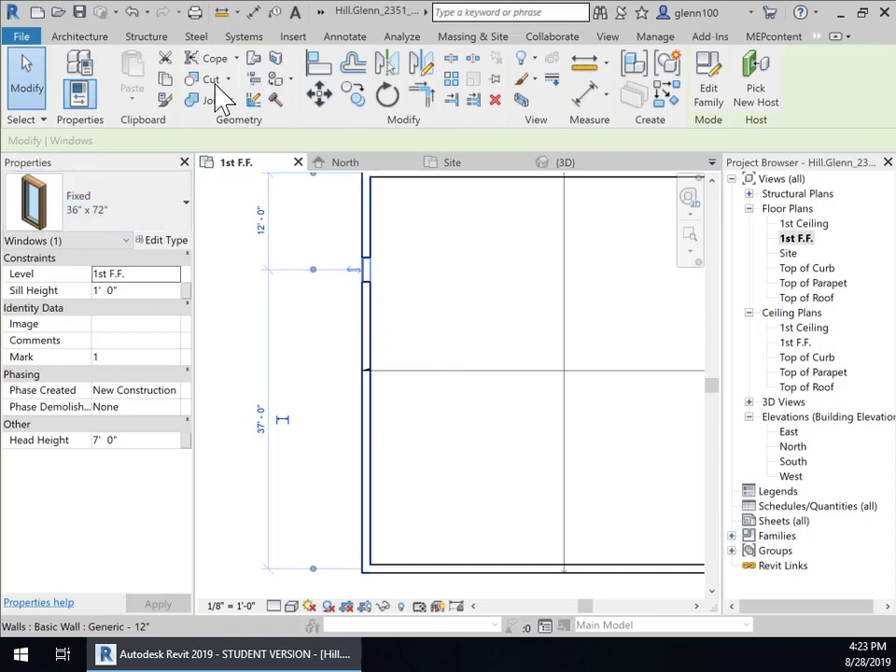
left_click(102, 36)
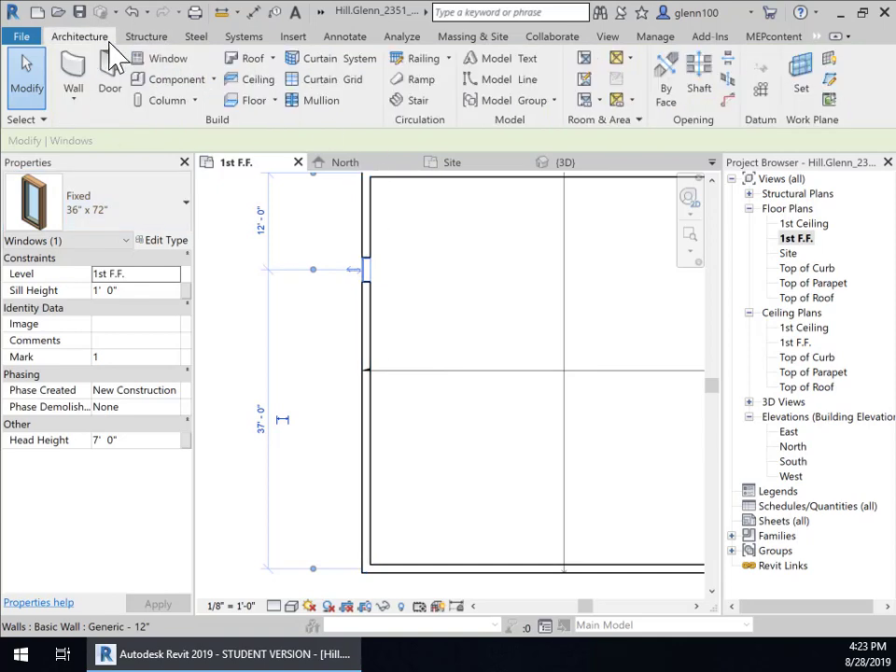
left_click(178, 60)
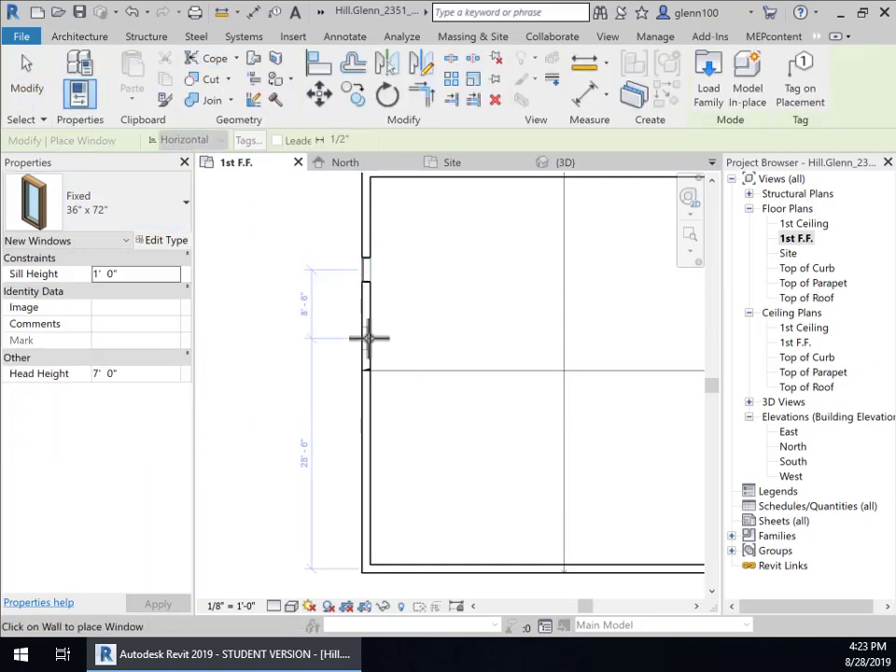
left_click(370, 338)
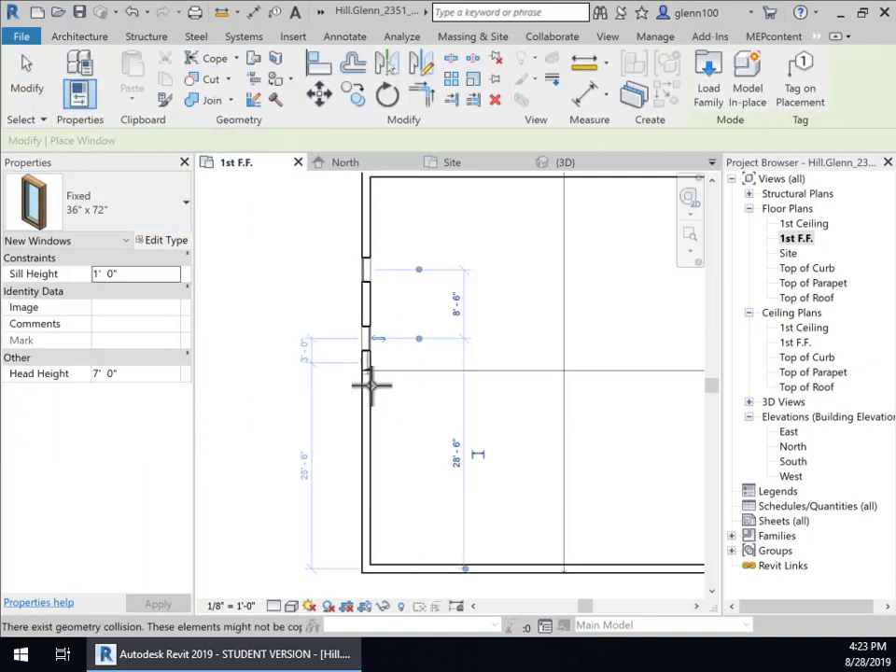
left_click(366, 415)
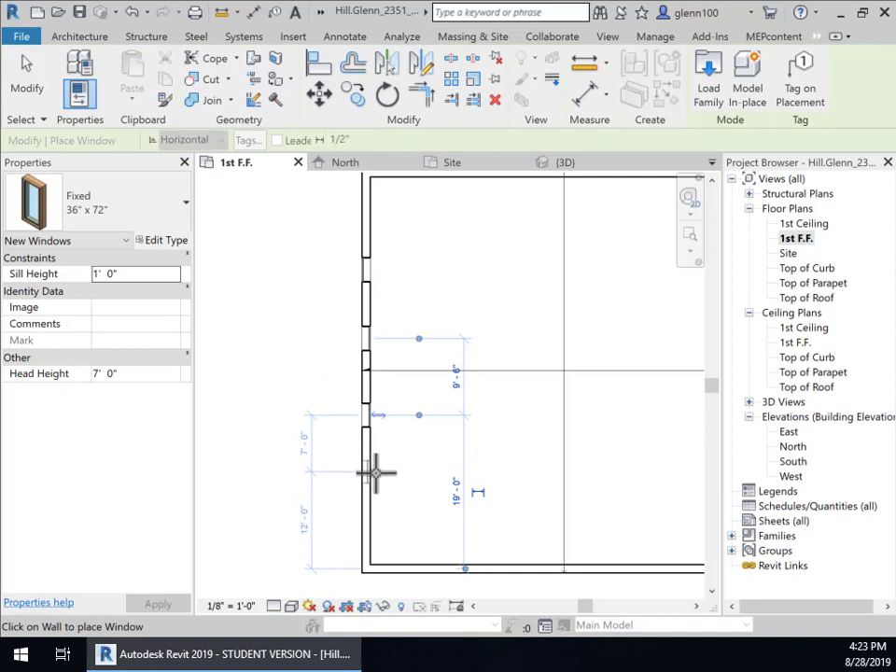
left_click(373, 474)
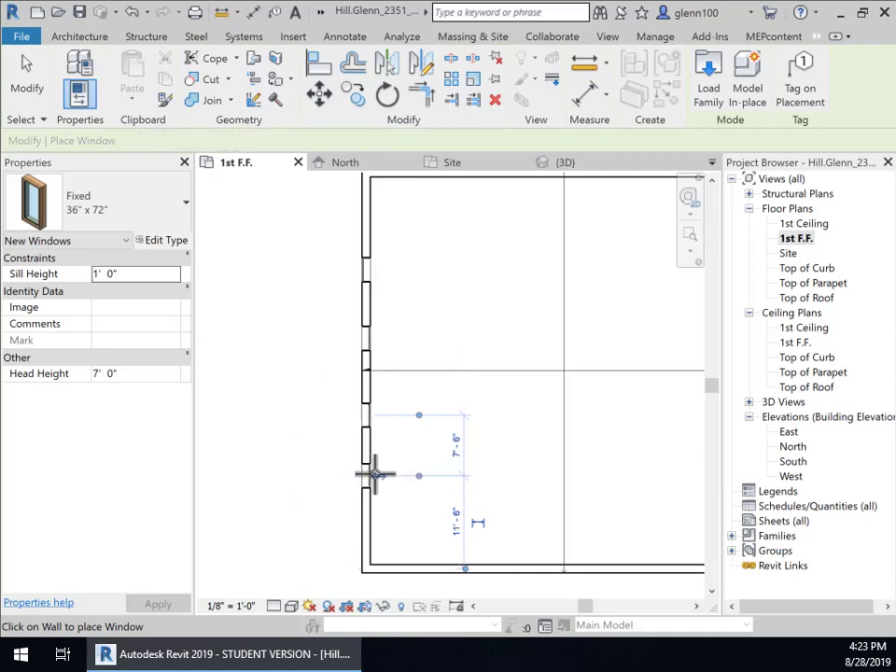
left_click(374, 522)
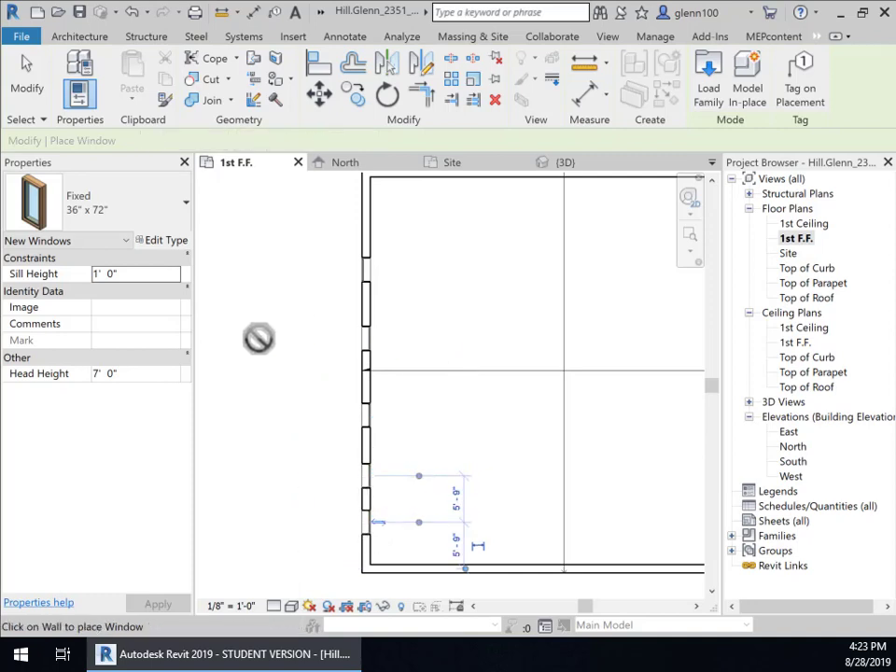
scroll(358, 362, "up", 1)
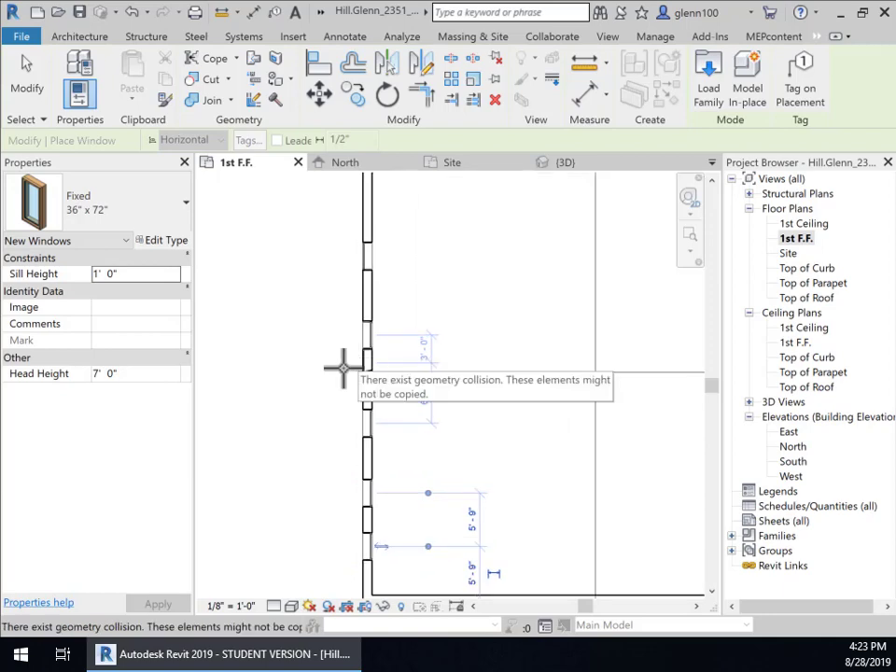
left_click(28, 89)
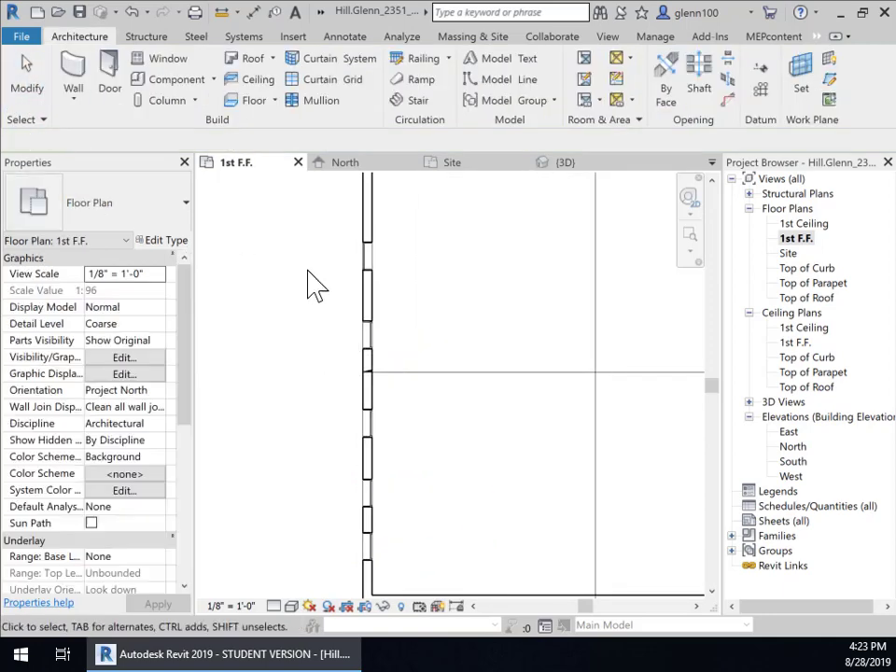
Step: Flip the facing of the four added west wall windows so their glazing sits on the exterior side
left_click(373, 353)
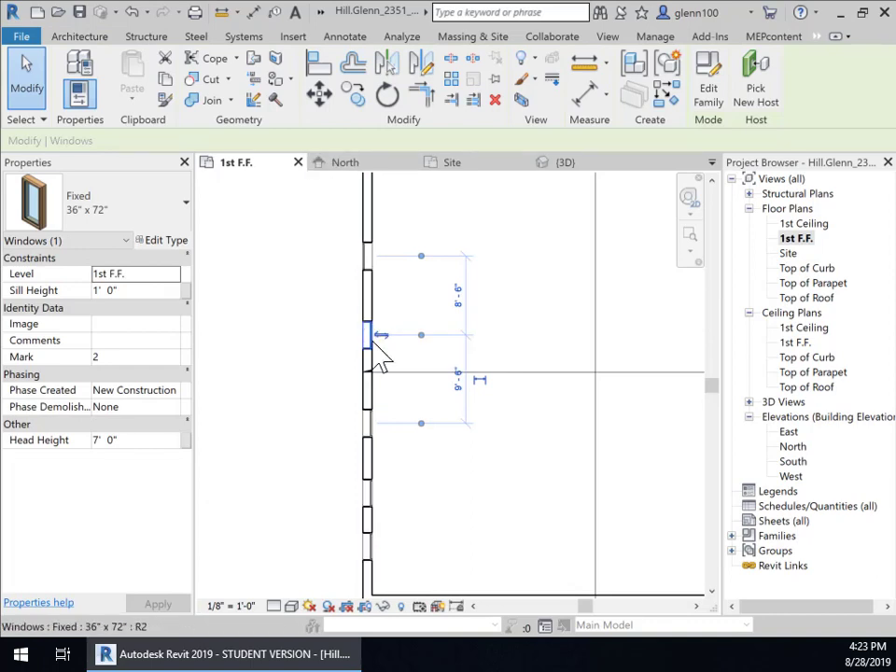
left_click(383, 335)
left_click(367, 425)
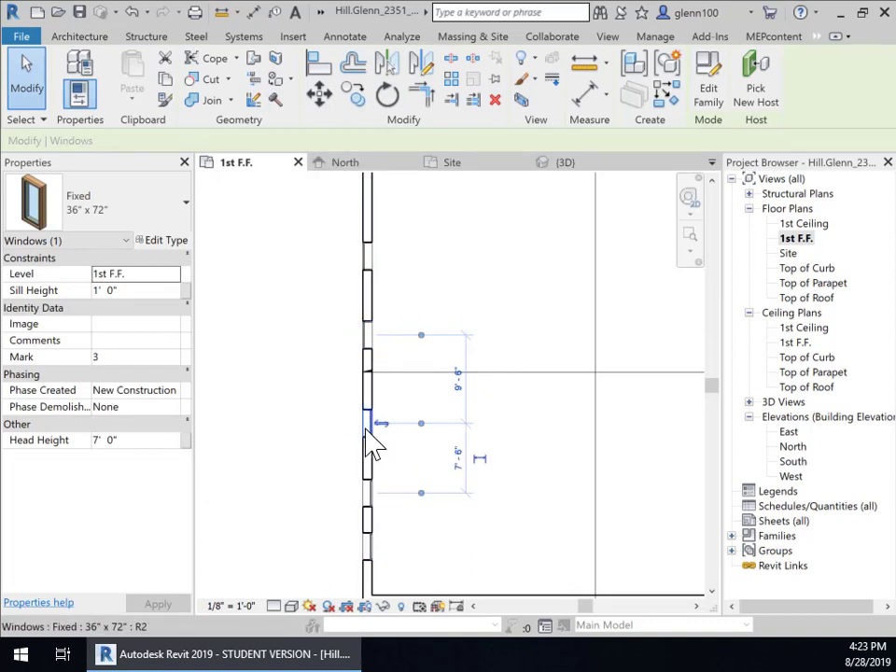
left_click(371, 498)
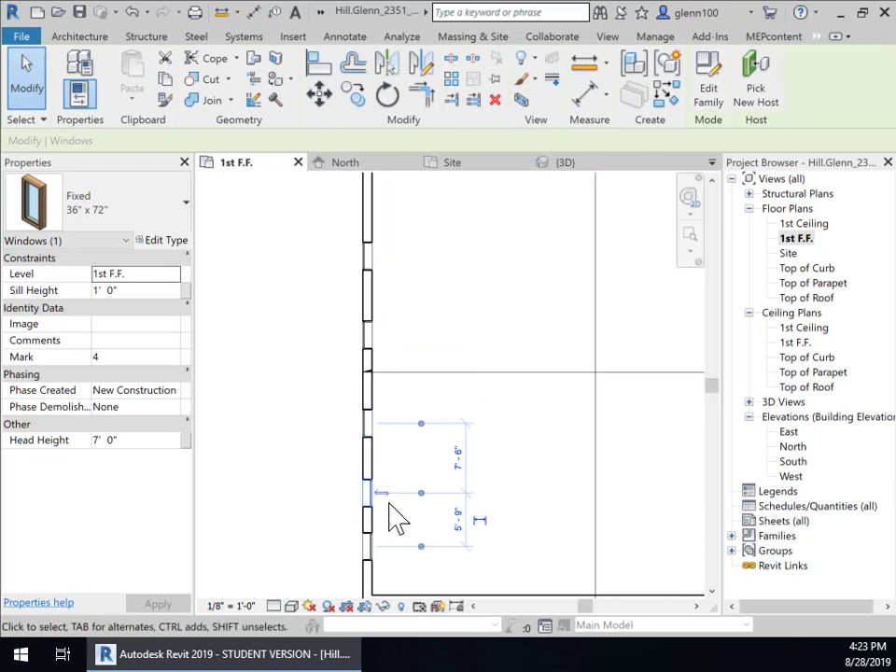
left_click(379, 492)
left_click(369, 551)
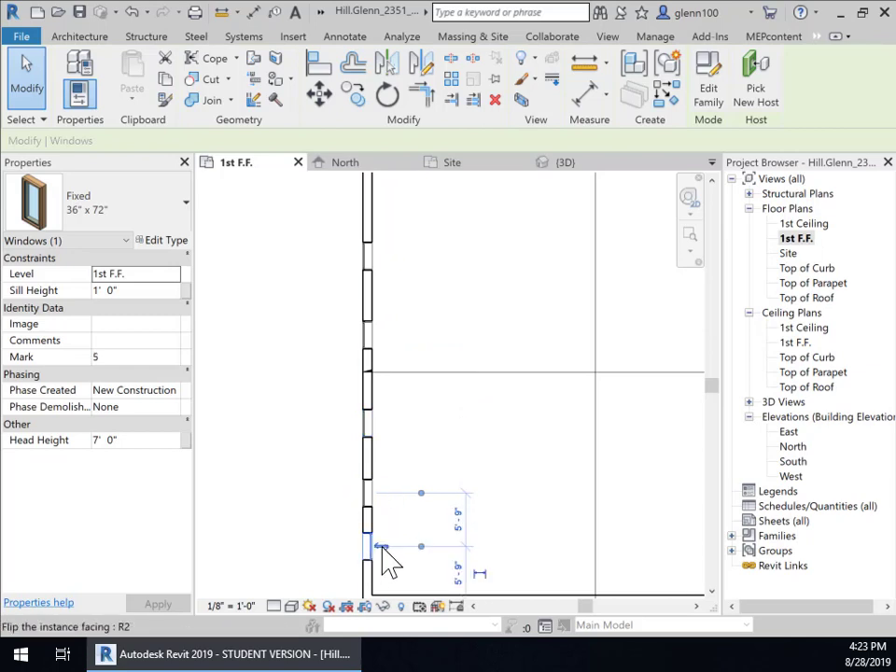
left_click(377, 546)
Step: Add an aligned dimension string from the north wall through the five window centers to the south wall, and make its segments equal
scroll(390, 384, "down", 1)
middle_click_drag(396, 377, 410, 400)
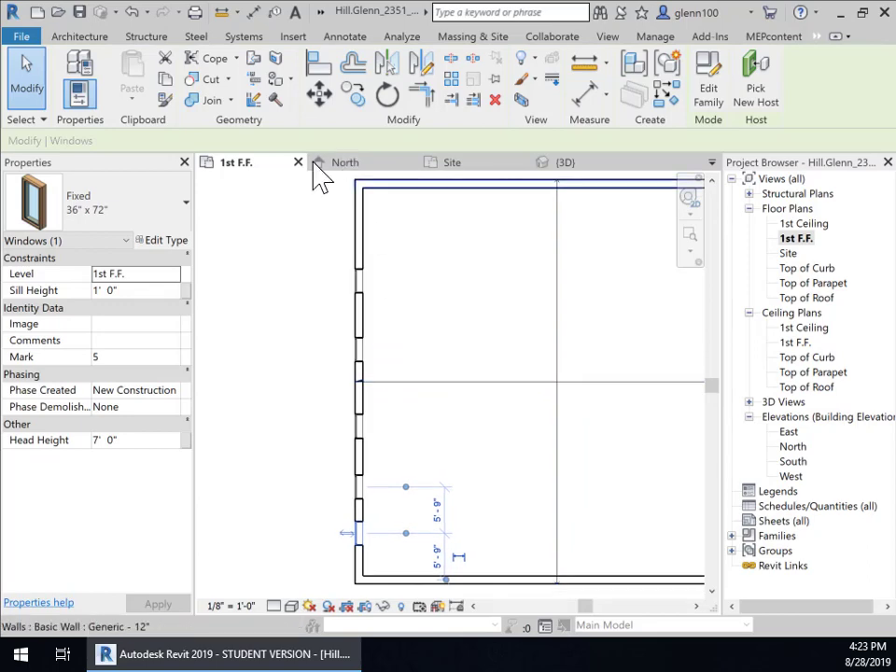
left_click(274, 12)
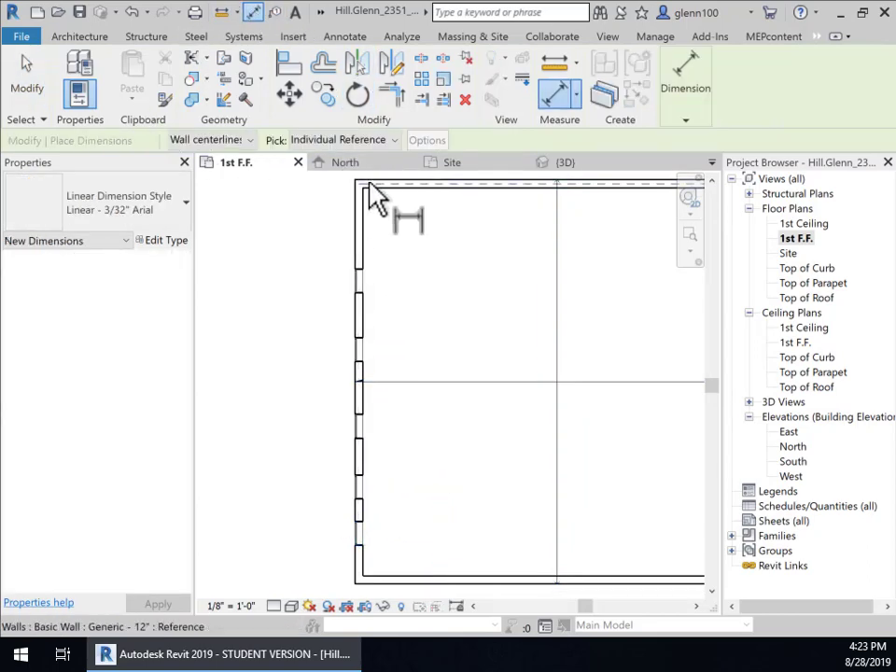
left_click(341, 294)
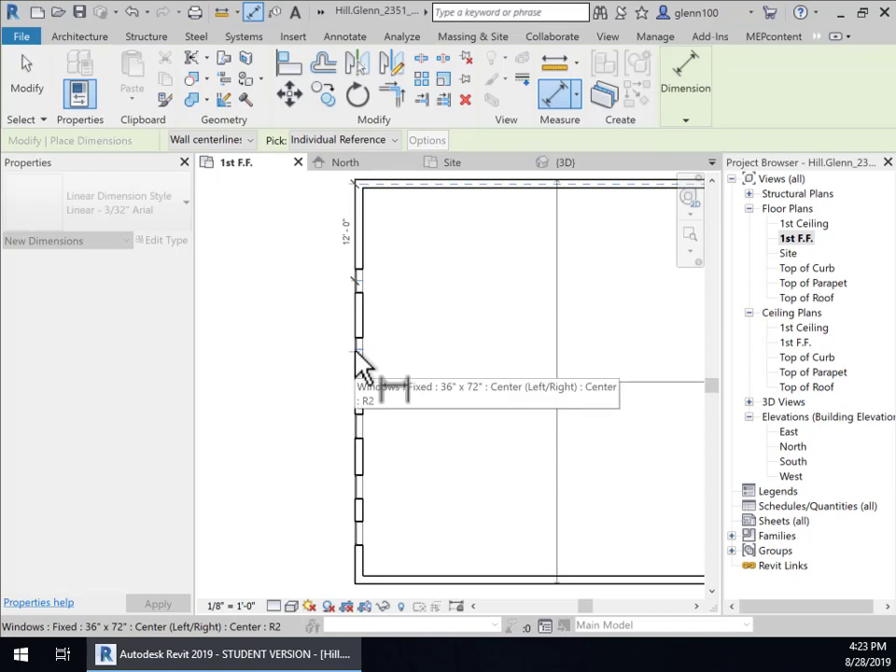
left_click(356, 353)
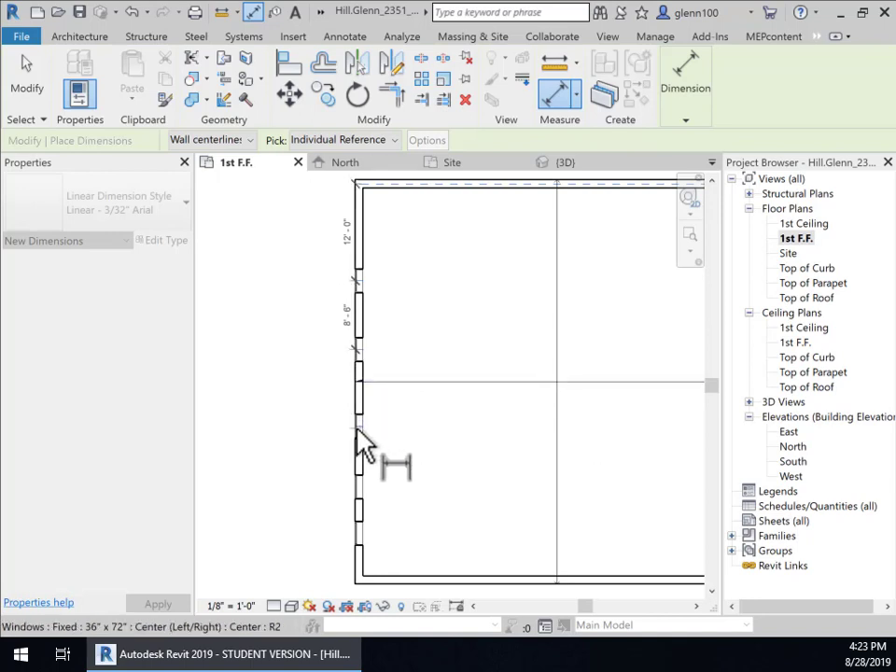
left_click(363, 442)
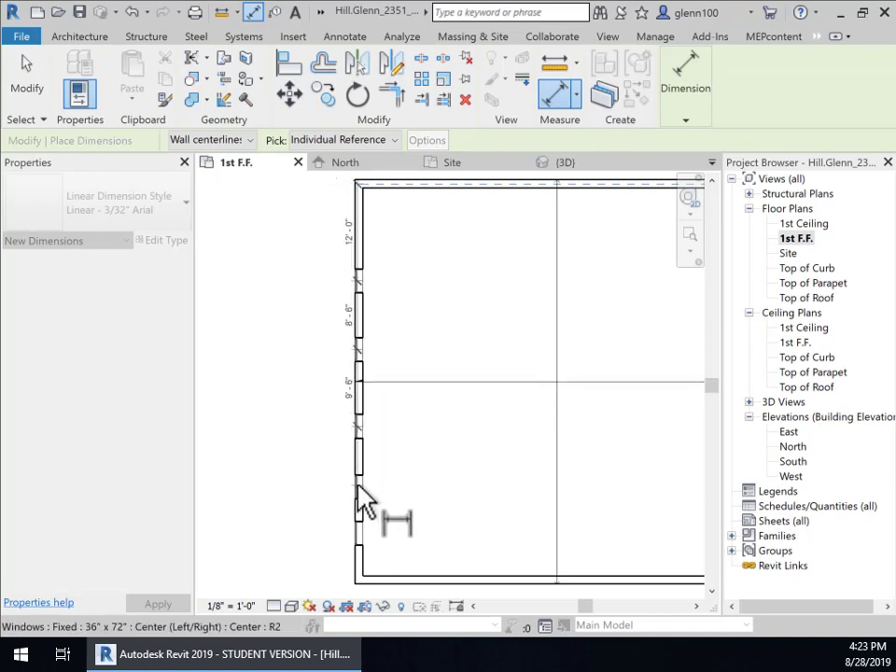
left_click(362, 500)
left_click(363, 551)
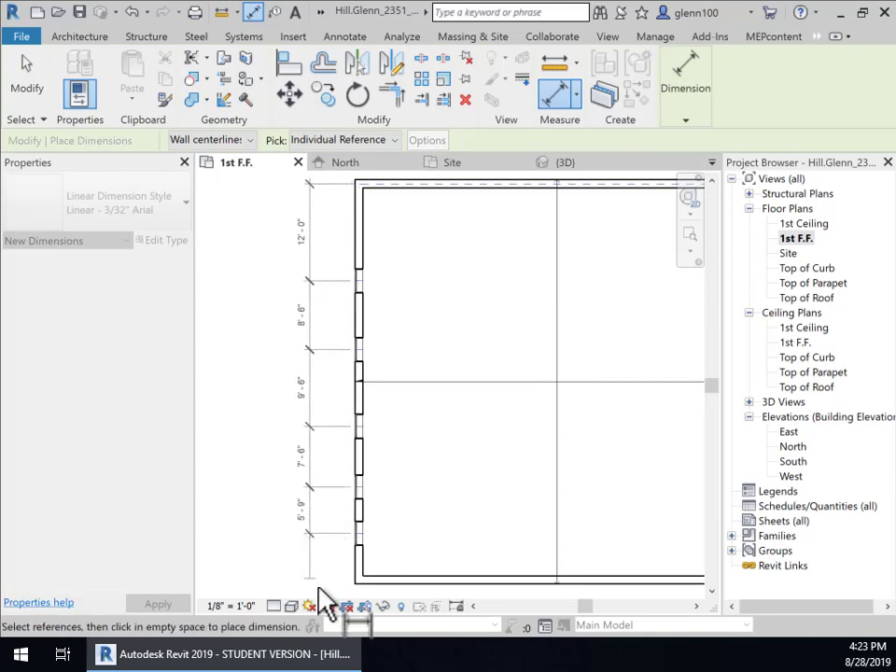
left_click(365, 583)
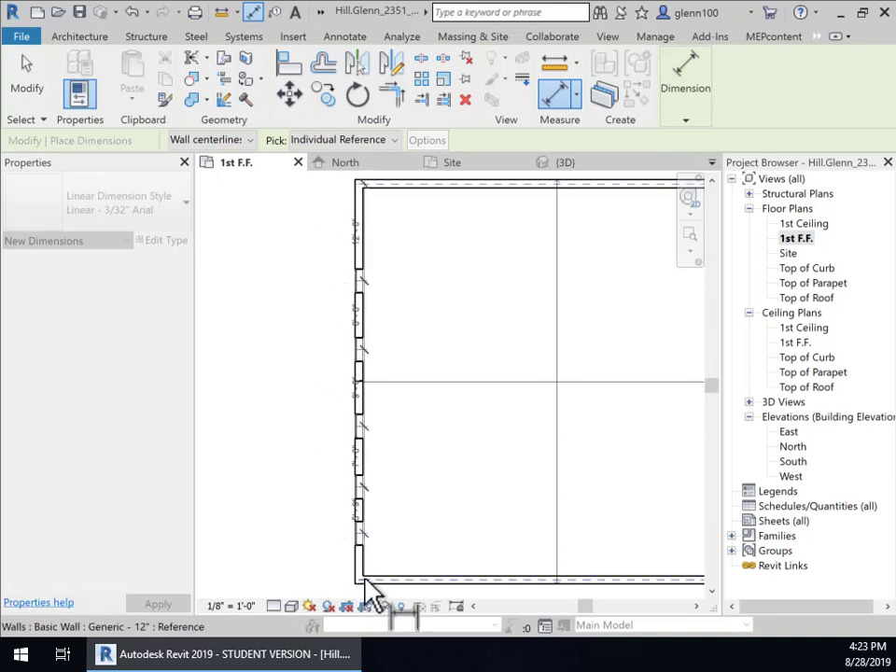
left_click(297, 586)
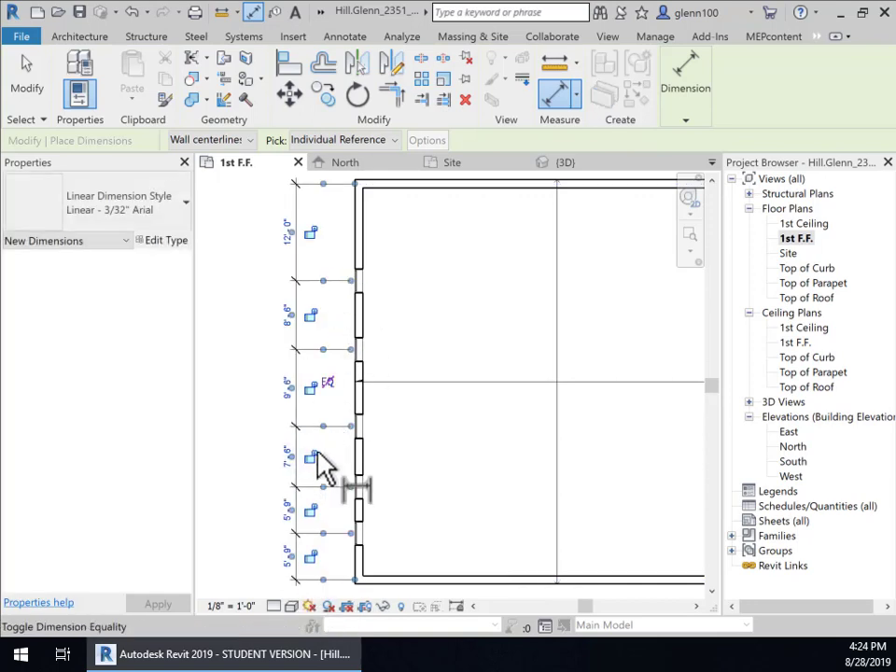
scroll(330, 494, "down", 1)
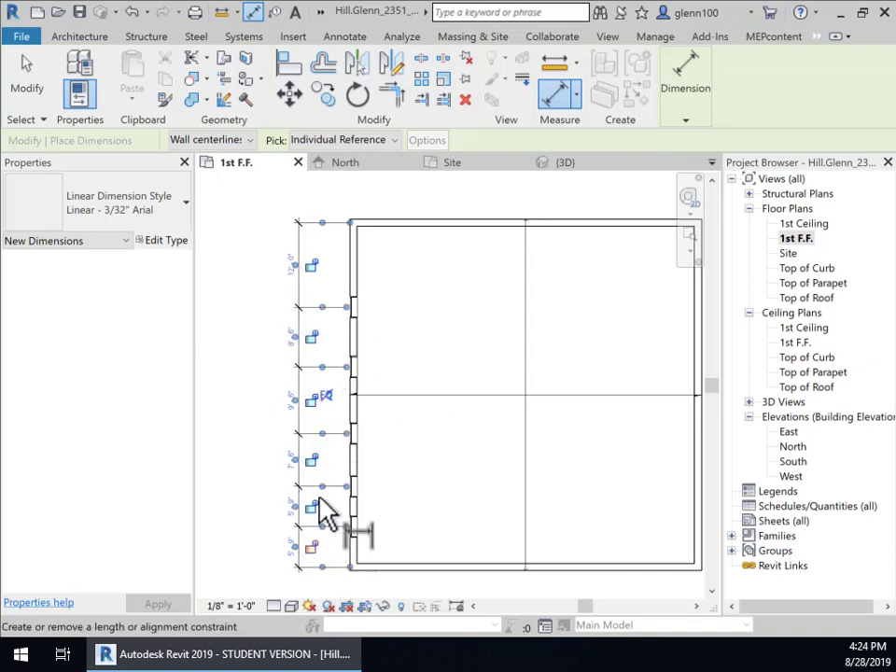
left_click(324, 394)
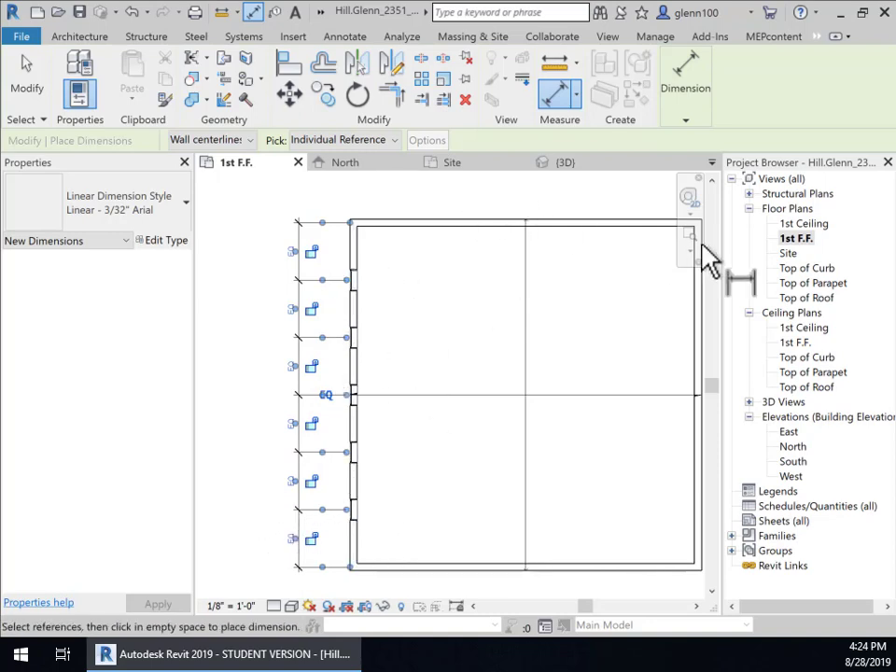
Step: Open the West elevation and examine the spacing of the windows along the wall
double_click(790, 434)
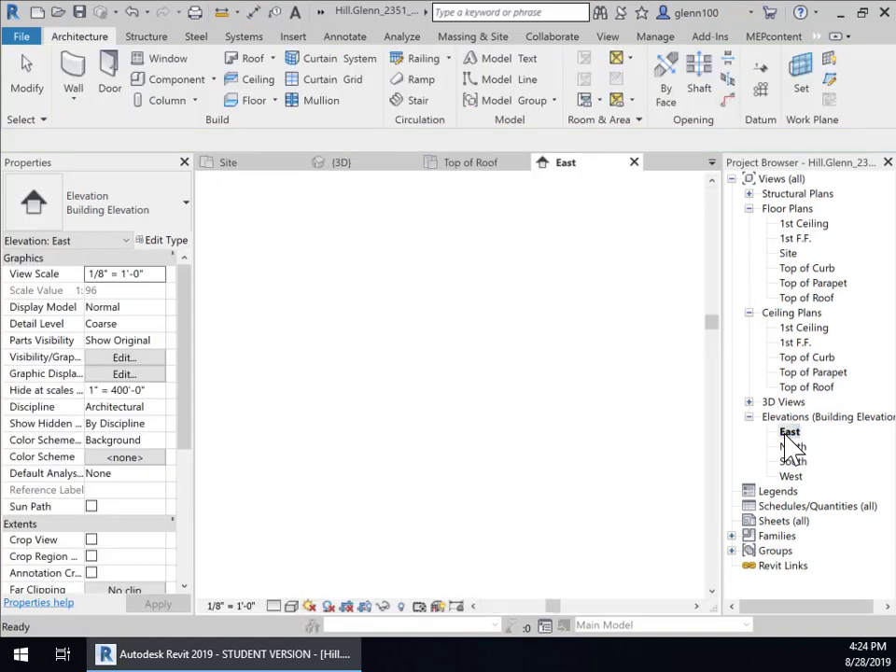
double_click(792, 477)
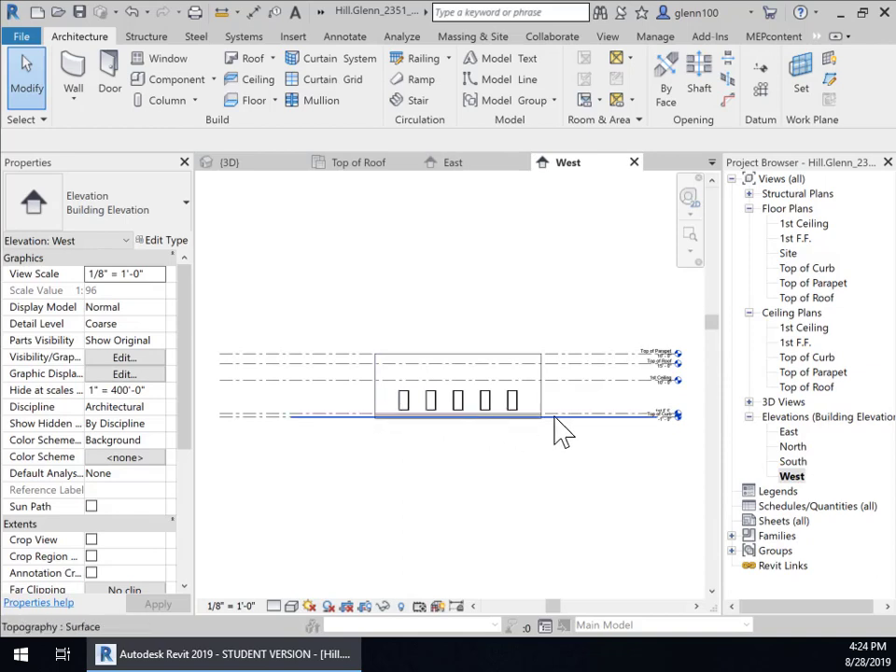
scroll(557, 426, "up", 1)
scroll(532, 416, "up", 2)
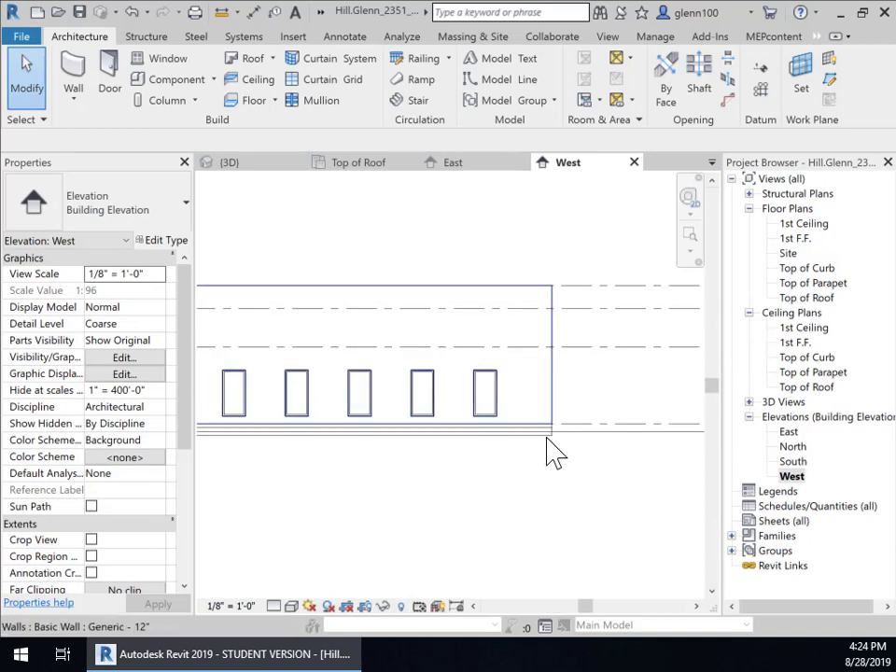
scroll(490, 474, "down", 3)
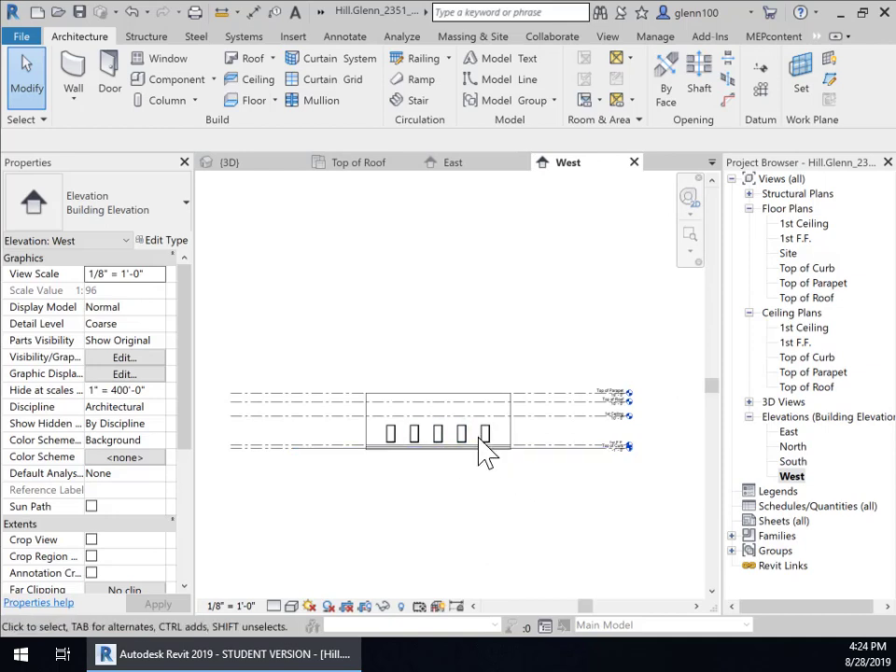
Step: Check the East elevation of the building and open the 1st F.F. floor plan
left_click(457, 165)
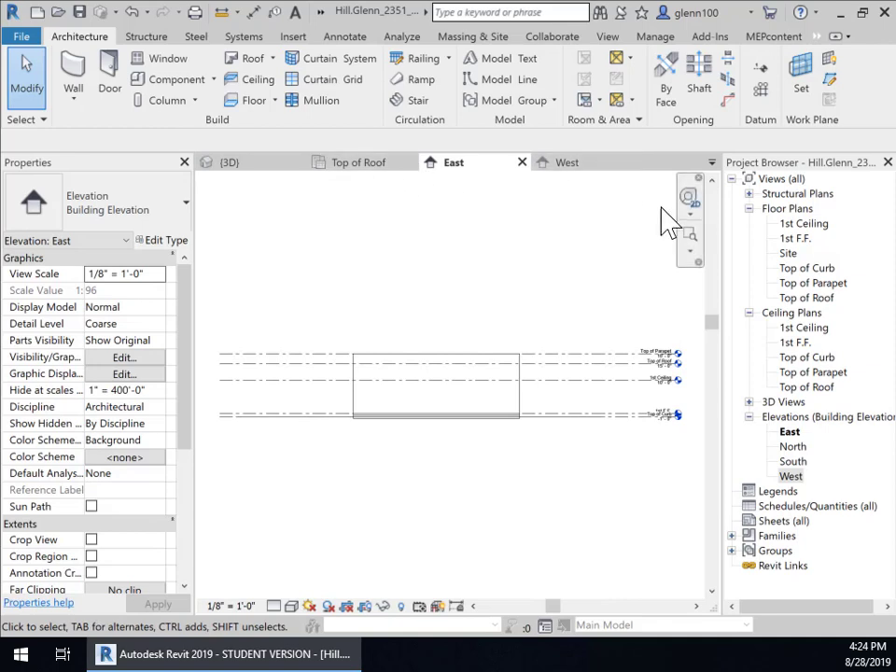
double_click(796, 240)
scroll(448, 509, "down", 2)
middle_click_drag(448, 509, 356, 444)
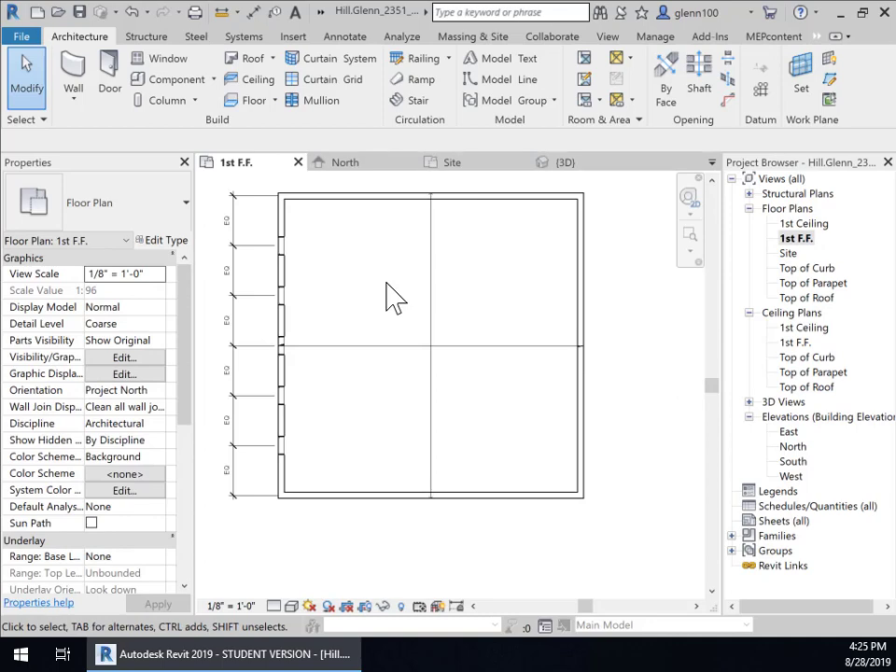
Step: Mirror a copy of the five west wall windows onto the east wall about a drawn north-south axis through the building's center
left_click(282, 249)
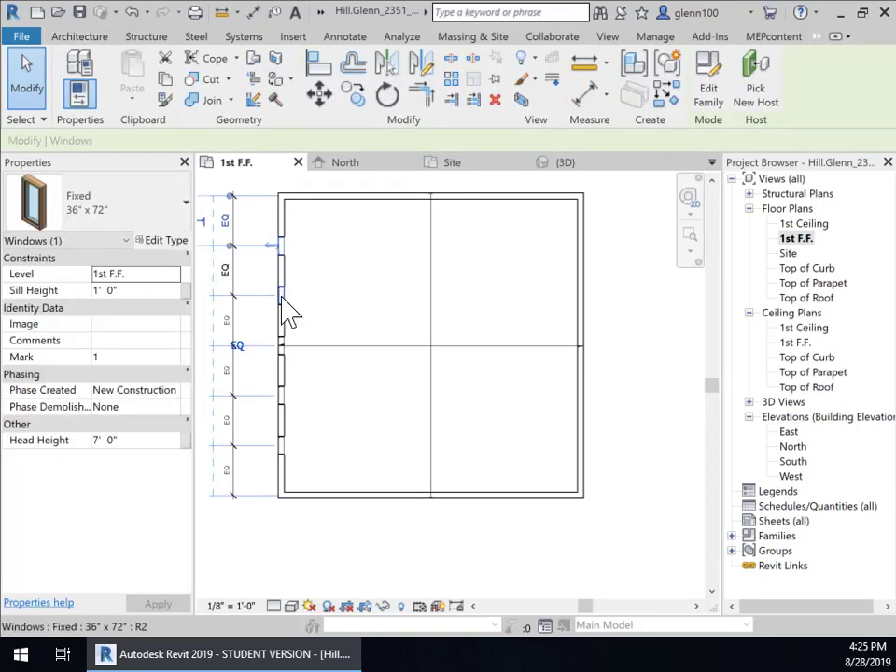
left_click(284, 306, "ctrl")
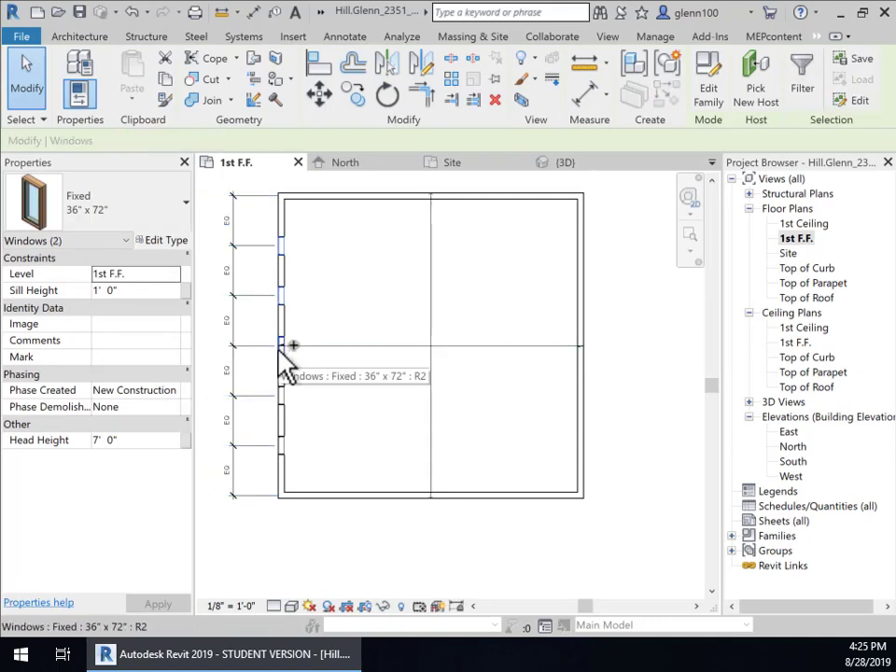
left_click(281, 351, "ctrl")
left_click(280, 395, "ctrl")
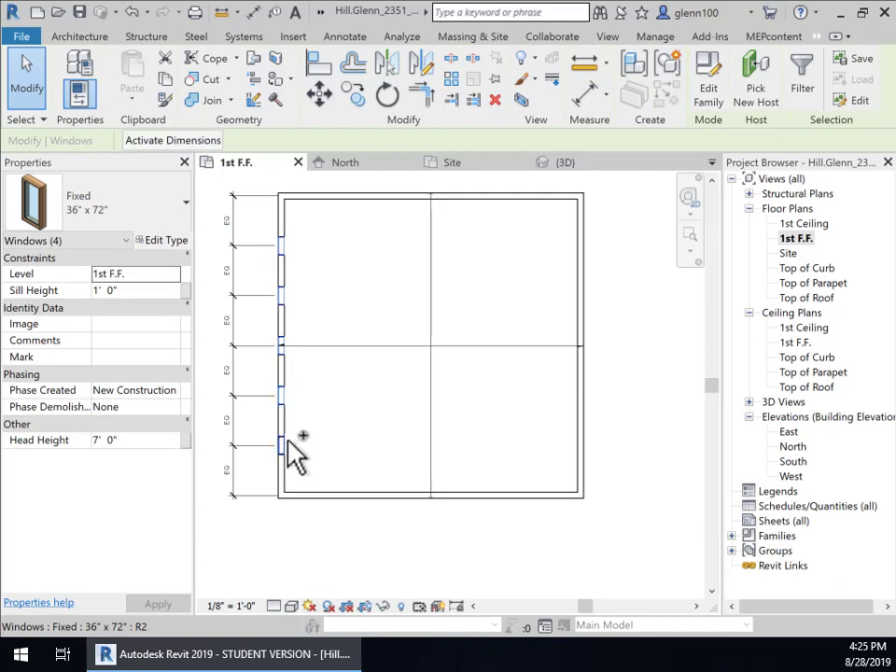
left_click(282, 437, "ctrl")
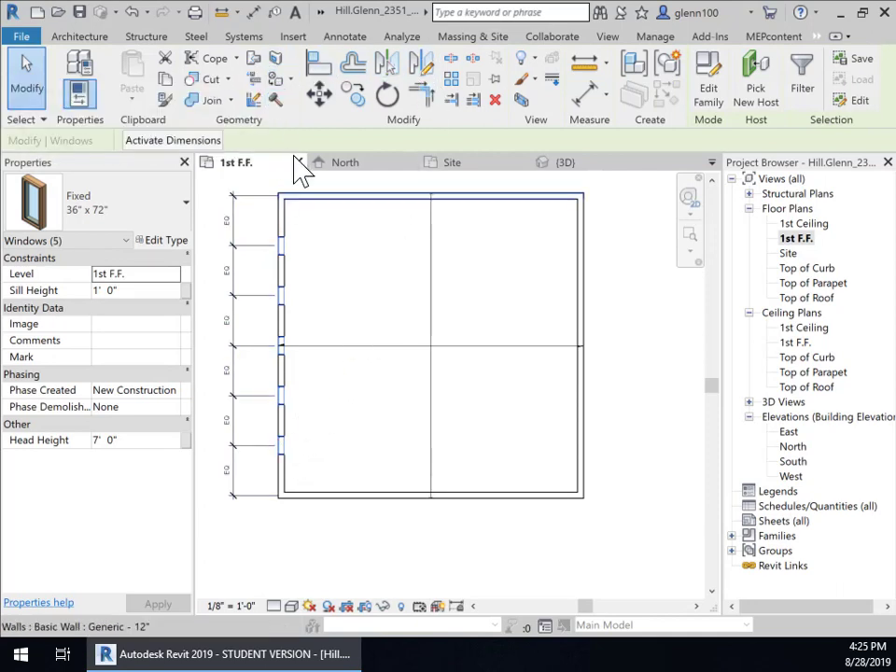
left_click(394, 67)
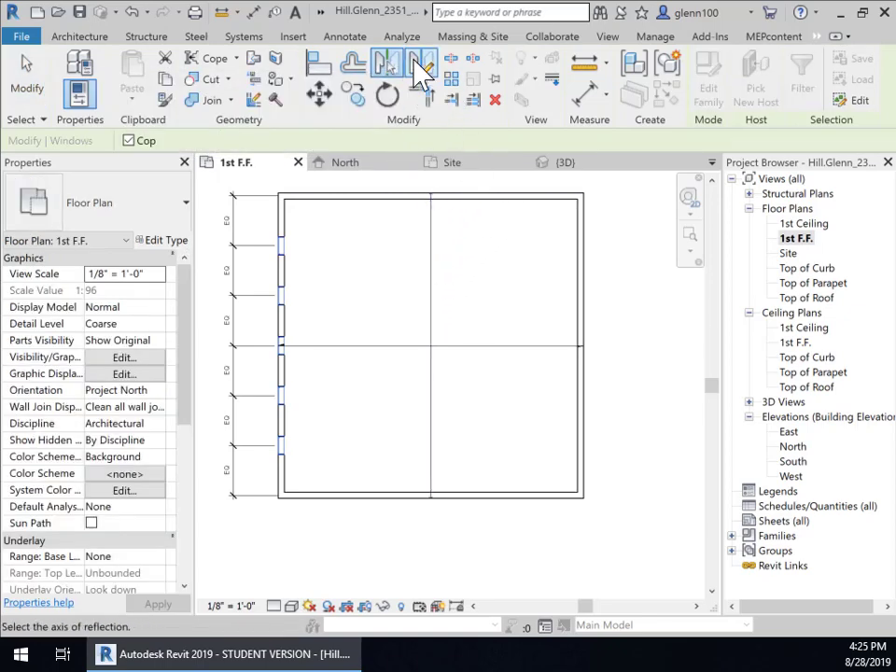
left_click(421, 66)
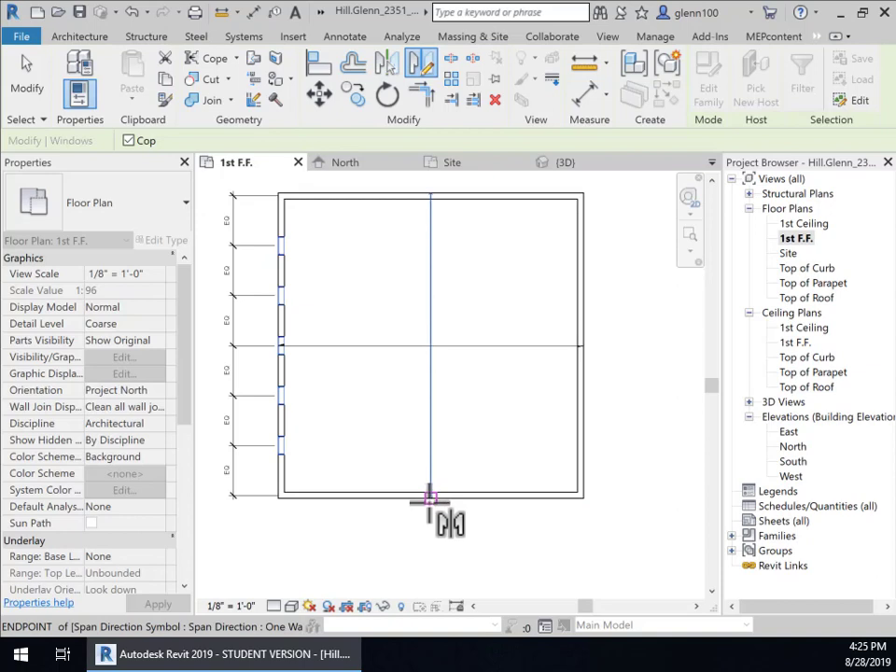
scroll(428, 495, "up", 3)
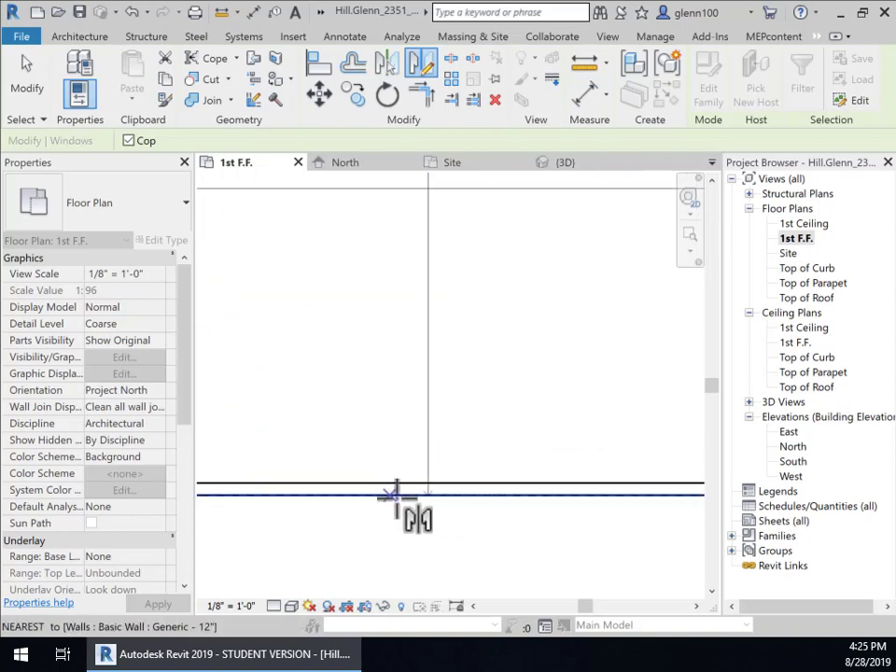
scroll(454, 492, "down", 4)
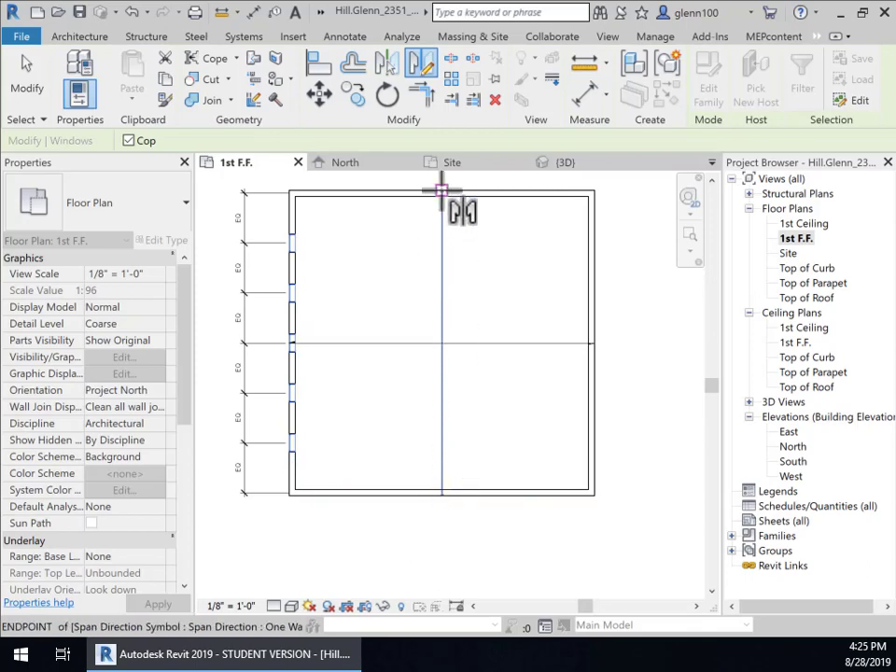
left_click(442, 191)
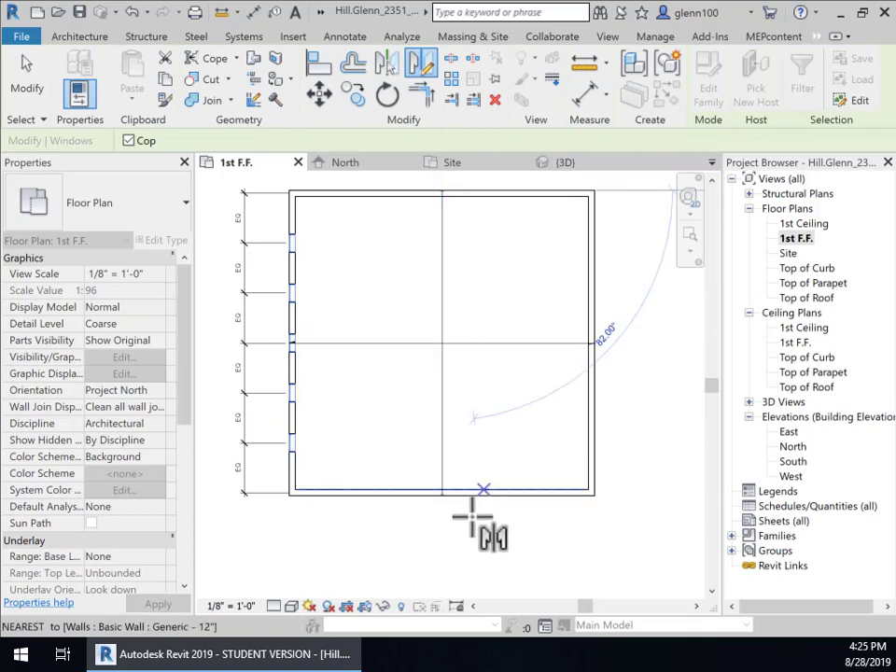
left_click(443, 492)
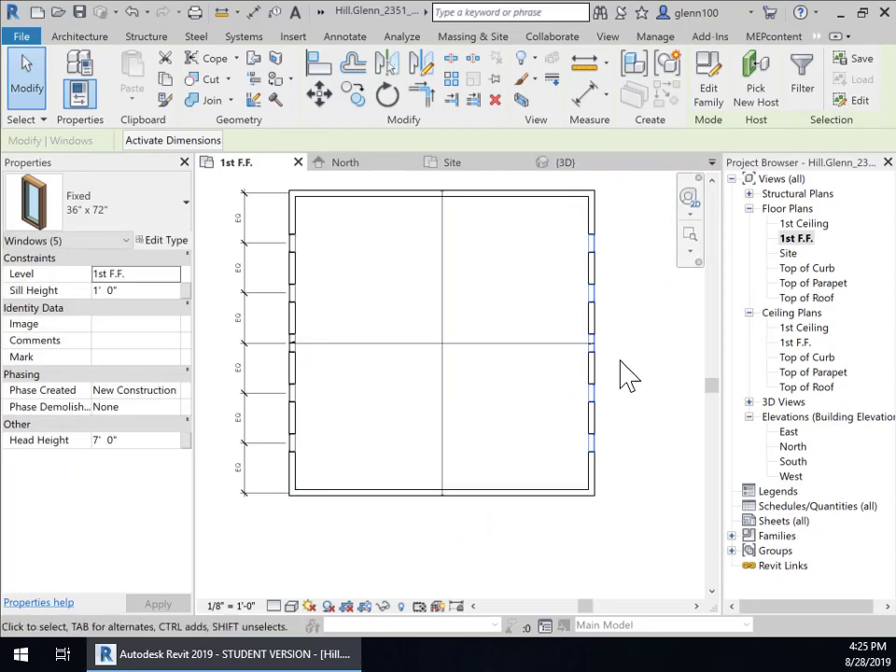
left_click(667, 430)
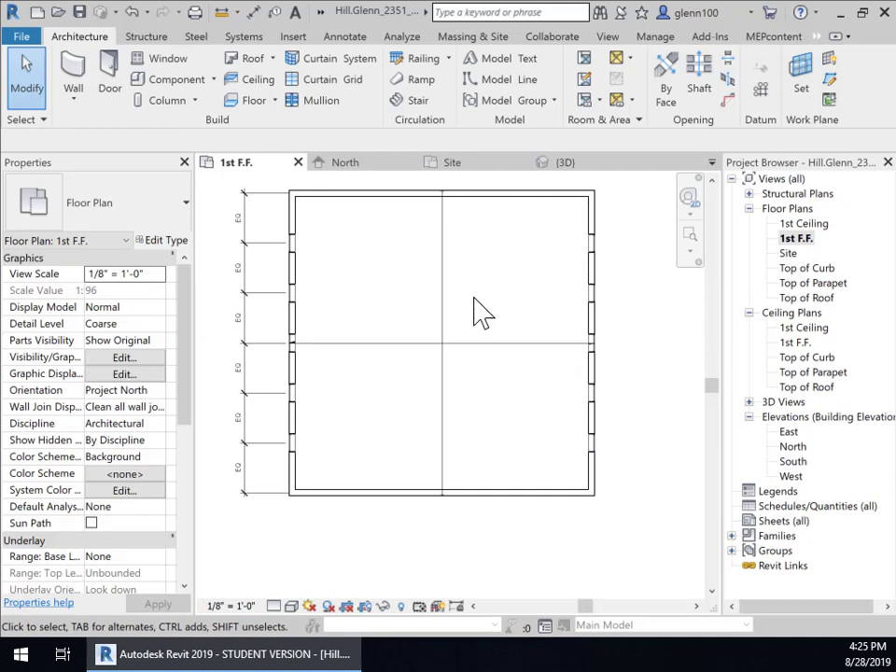
Step: Place four Fixed 36" x 72" windows in the south wall, about 6'-0" from the west wall with successive spacings of about 8'-0", 20'-0" and 7'-6"
middle_click_drag(482, 313, 499, 351)
scroll(501, 351, "down", 1)
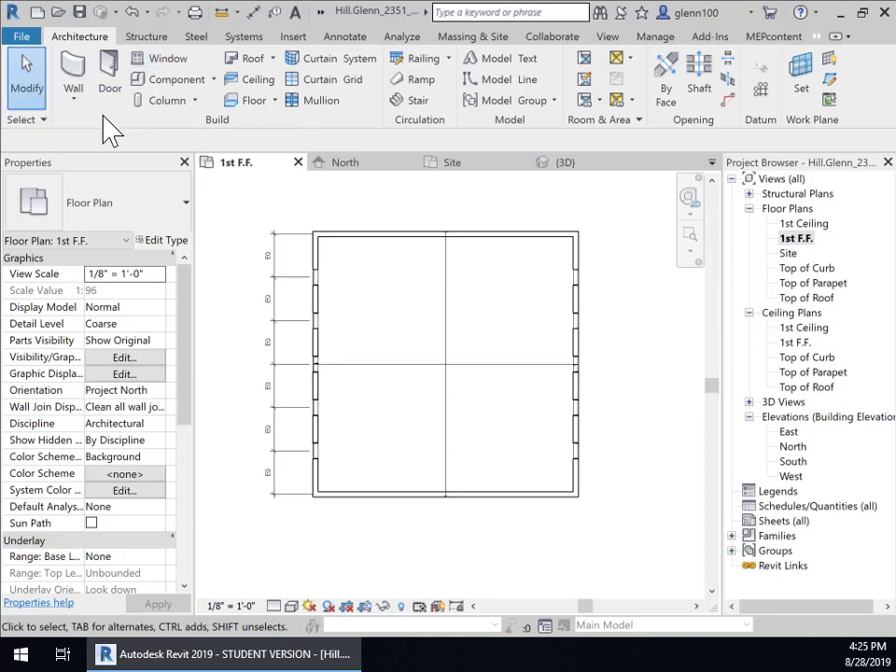
left_click(173, 68)
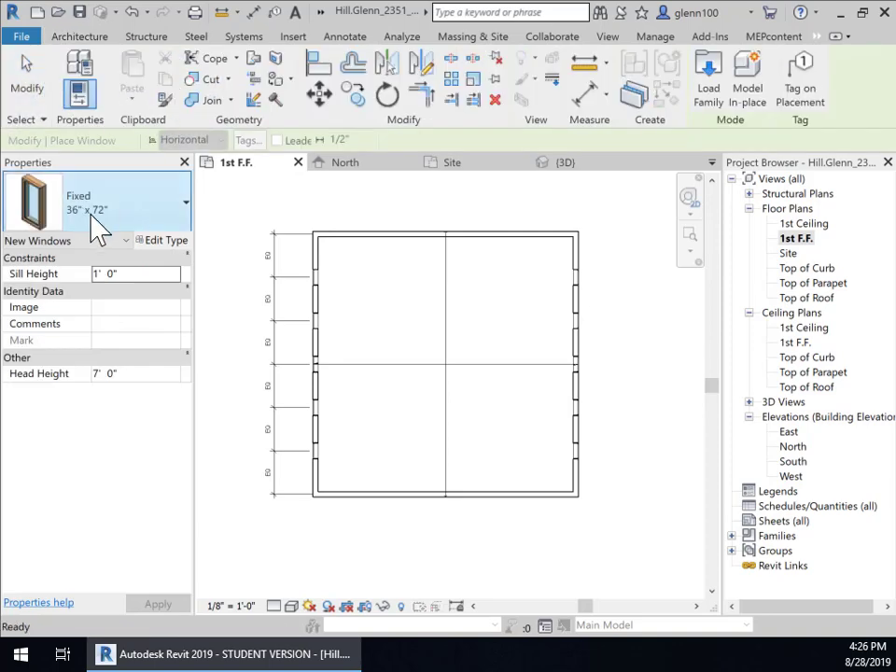
left_click(347, 498)
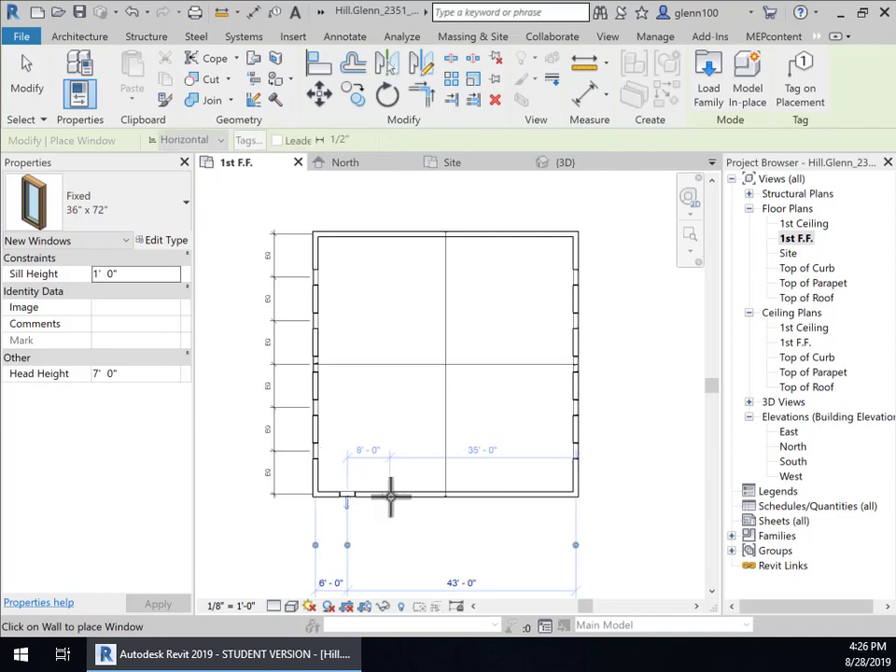
left_click(411, 489)
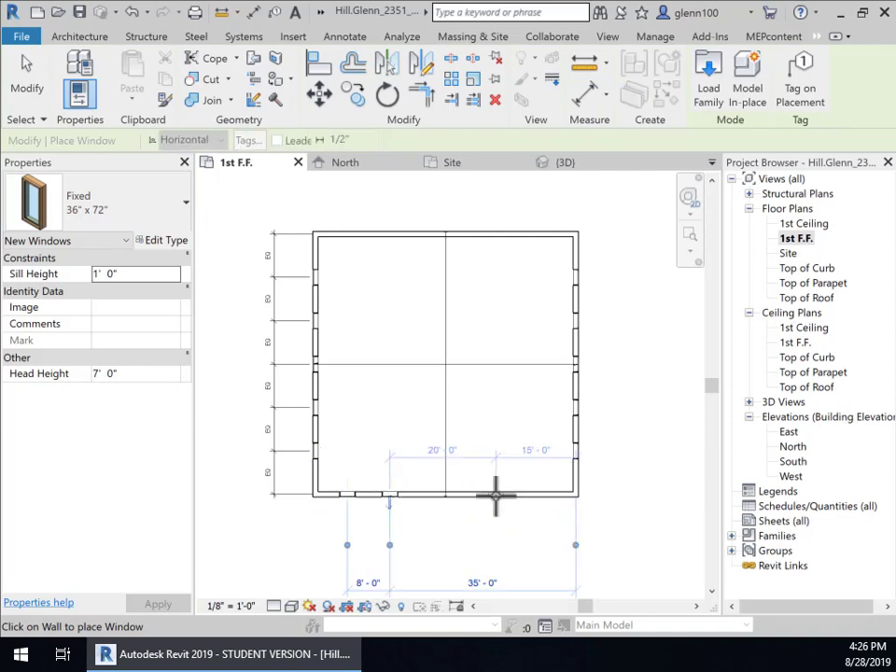
left_click(496, 497)
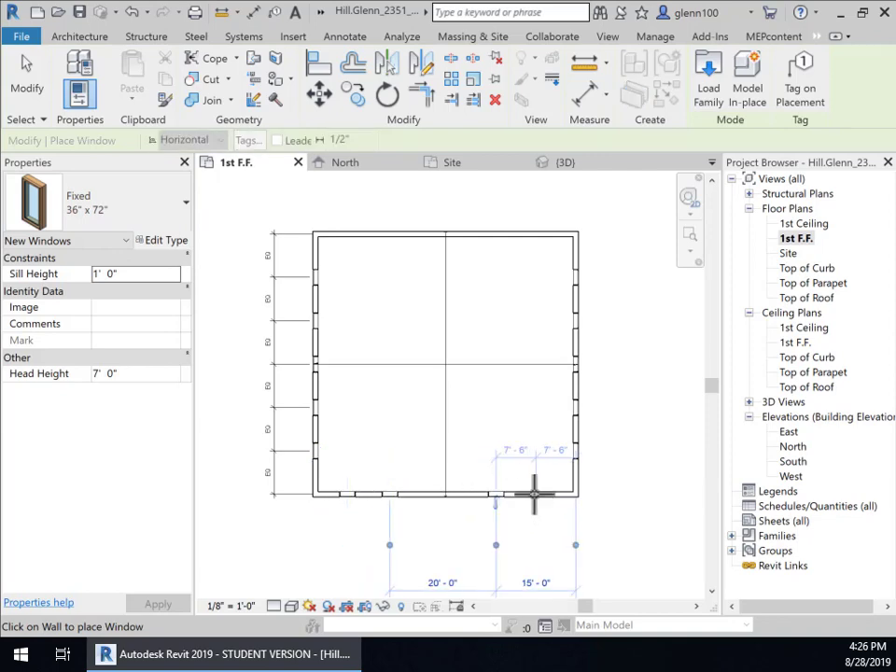
left_click(536, 498)
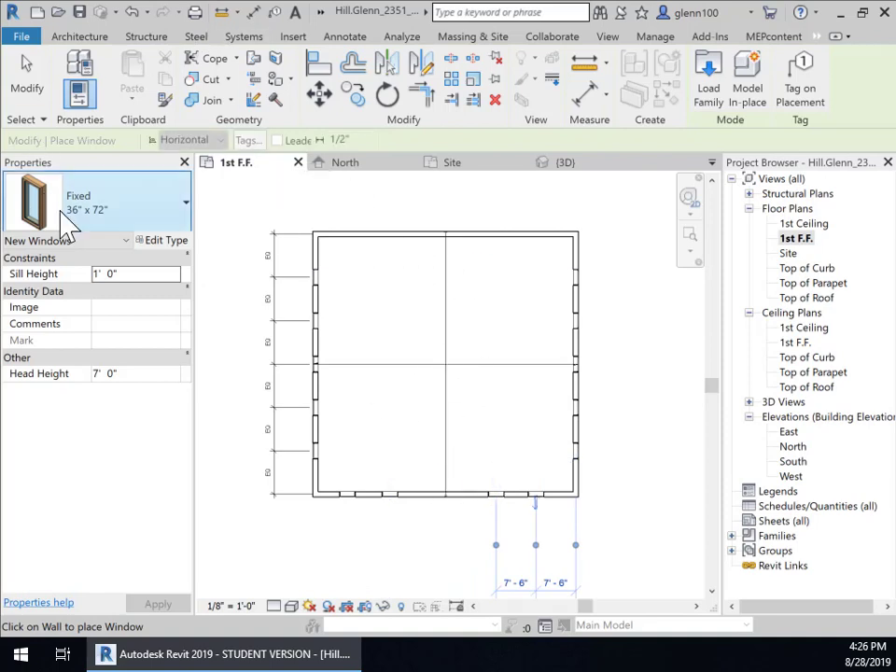
Step: Start the Door command and check which door types are available in the project
left_click(79, 36)
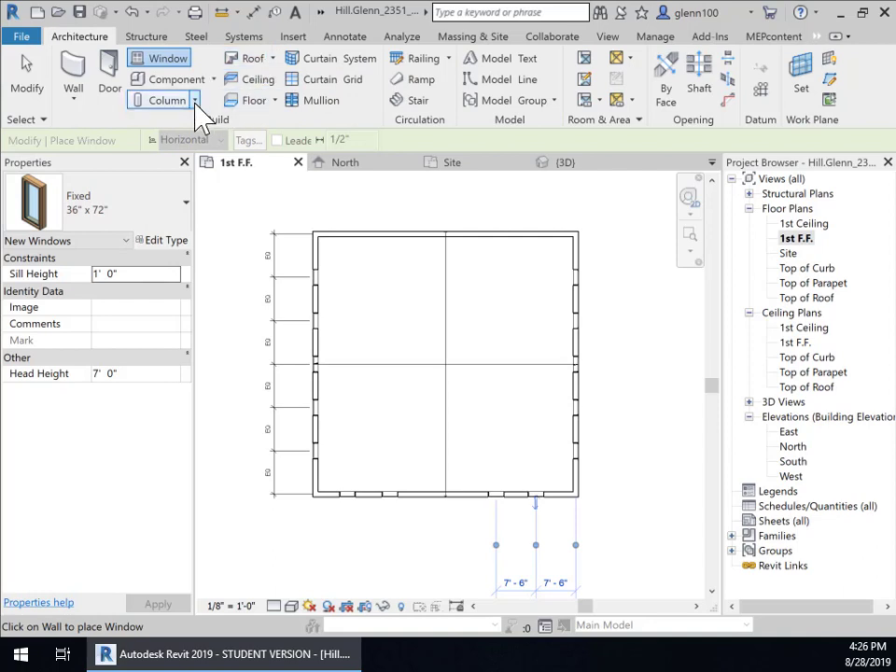
left_click(114, 93)
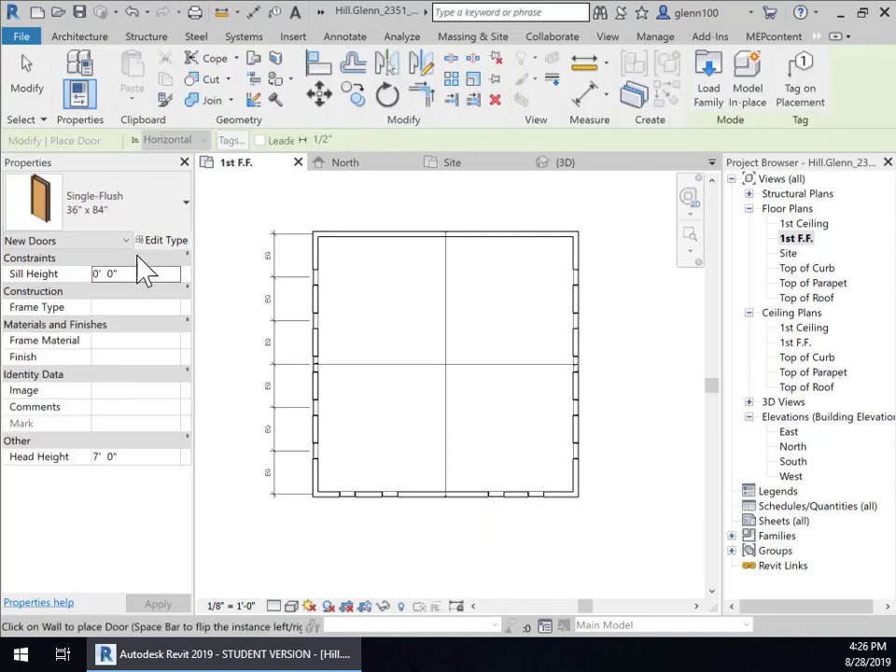
left_click(187, 206)
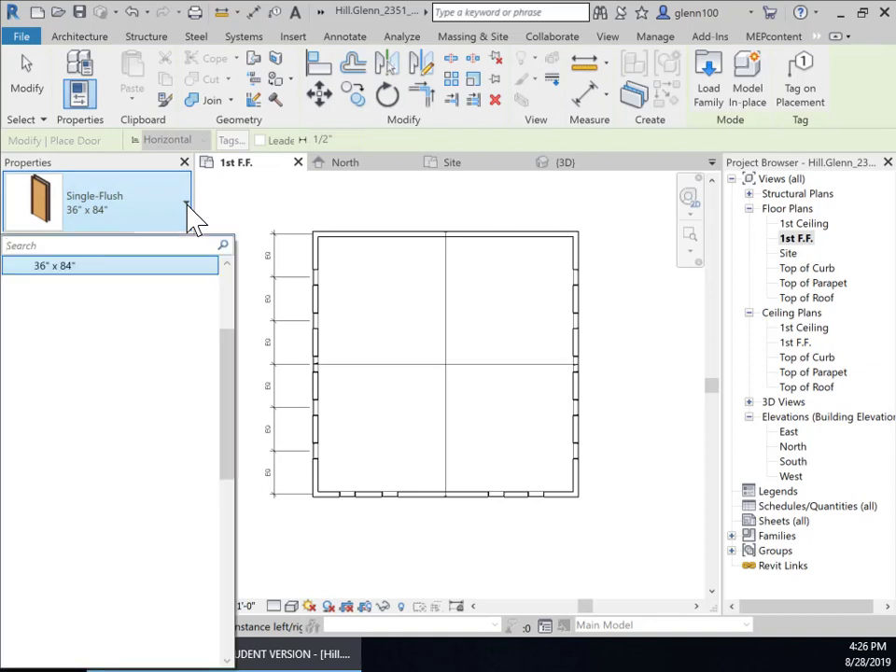
left_click(187, 204)
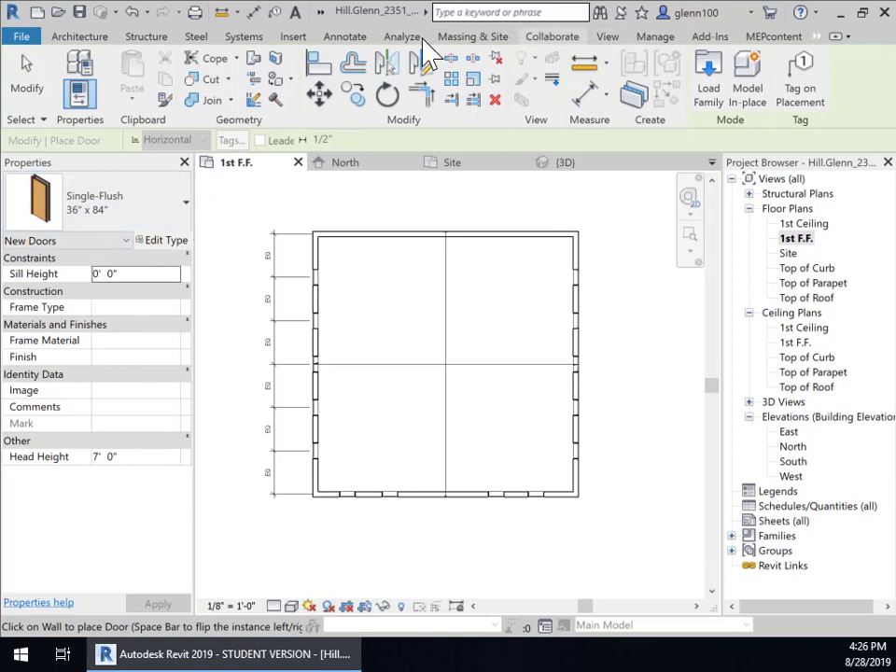
Step: Compare the double door families in the US Imperial library's Doors folder and choose Door-Double-Glass.rfa for loading
left_click(293, 36)
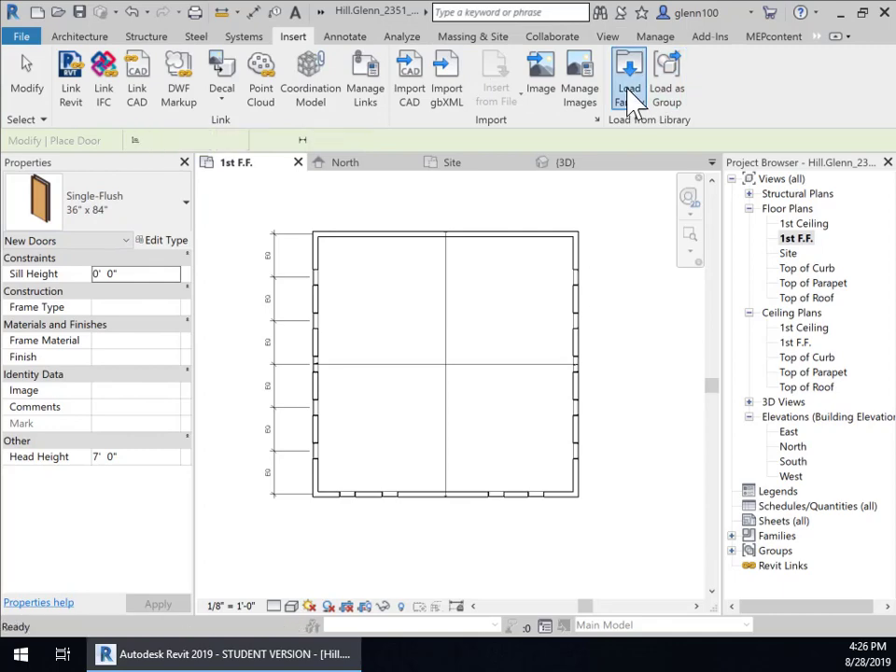
left_click(632, 93)
double_click(285, 301)
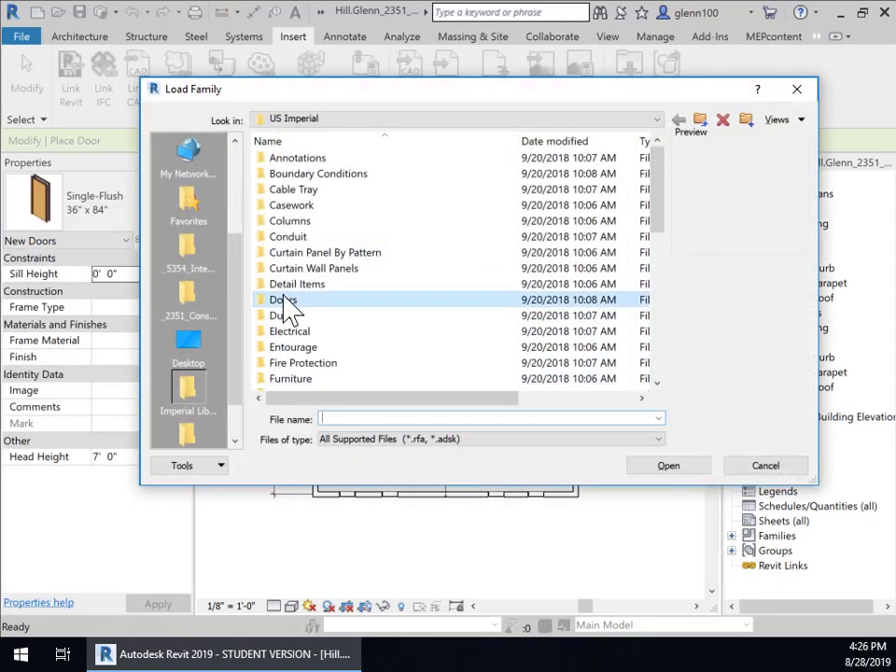
left_click(410, 224)
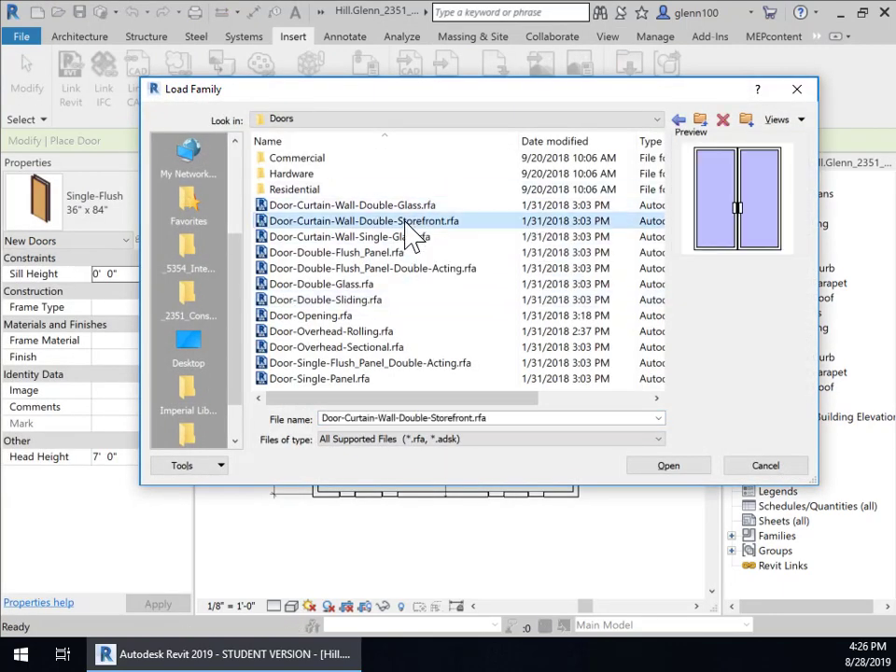
left_click(412, 205)
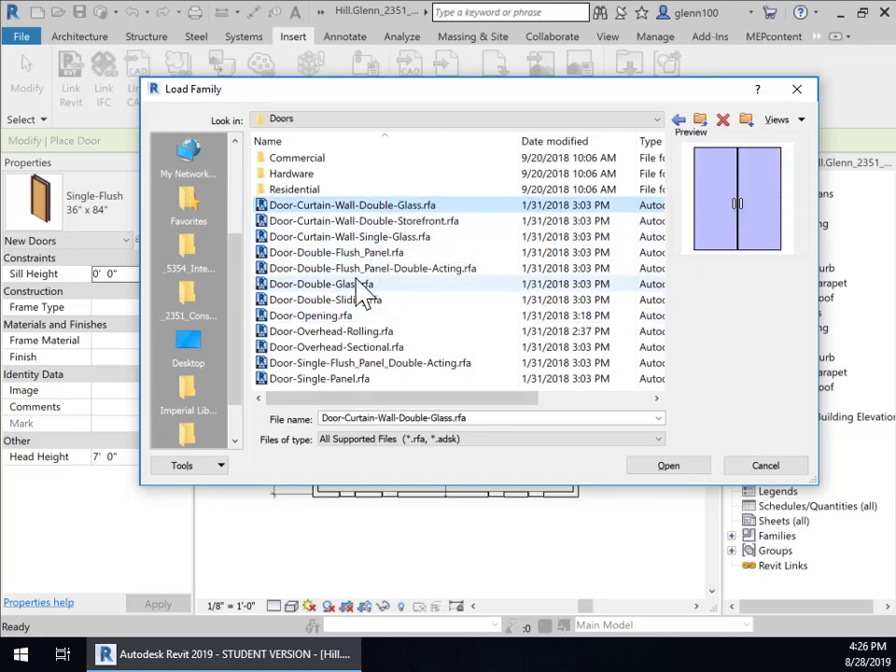
left_click(325, 283)
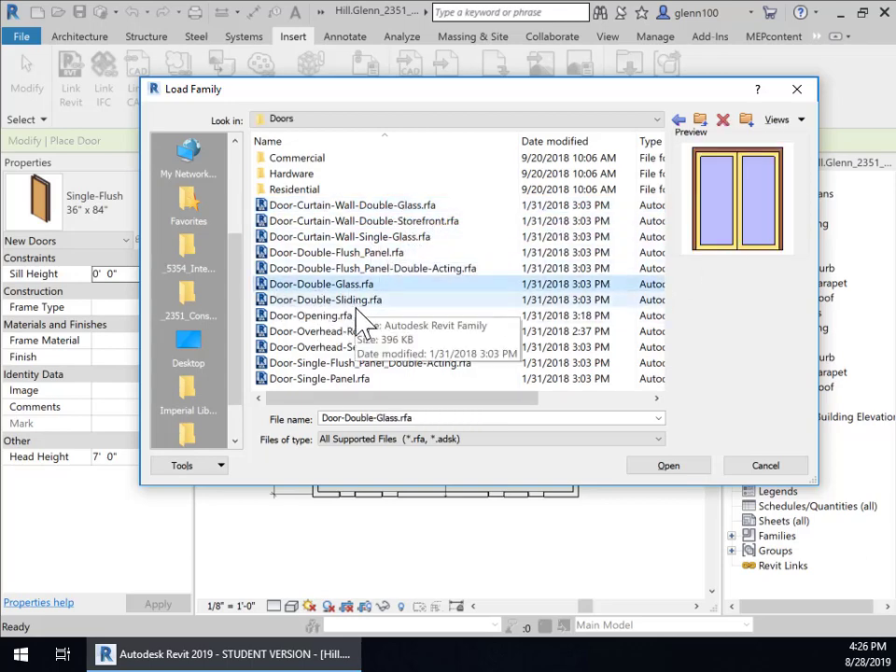
left_click(317, 300)
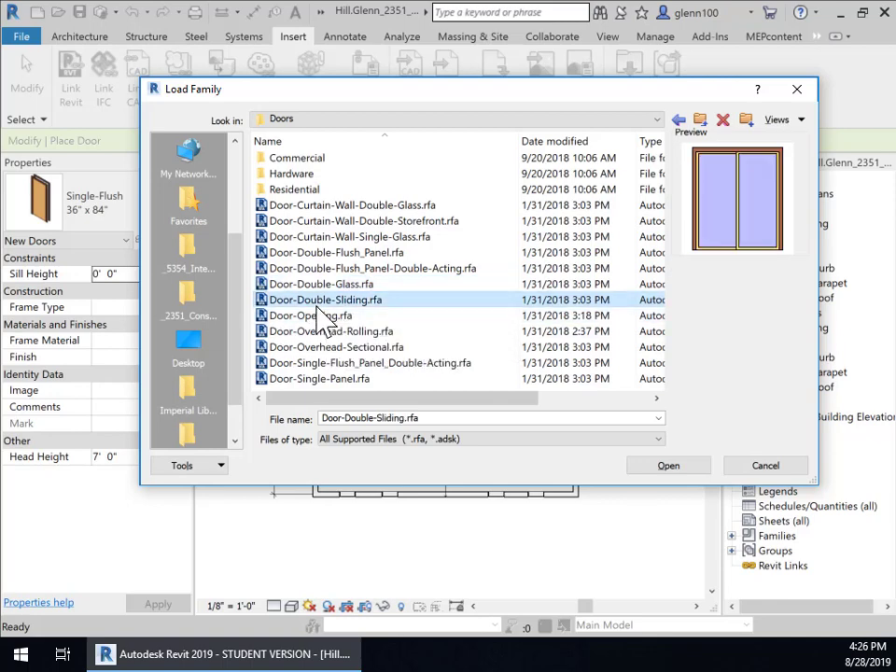
left_click(254, 284)
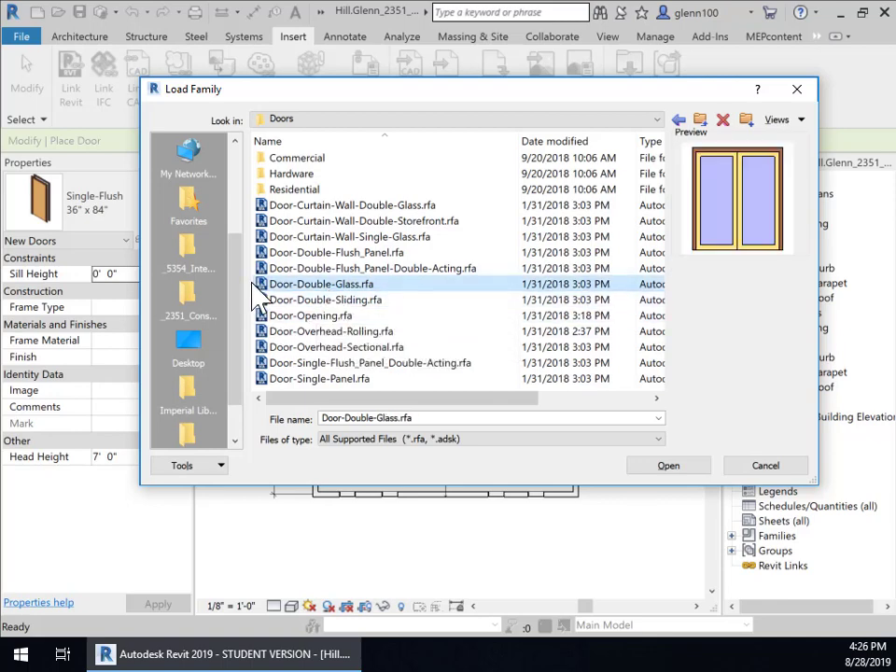
left_click(658, 466)
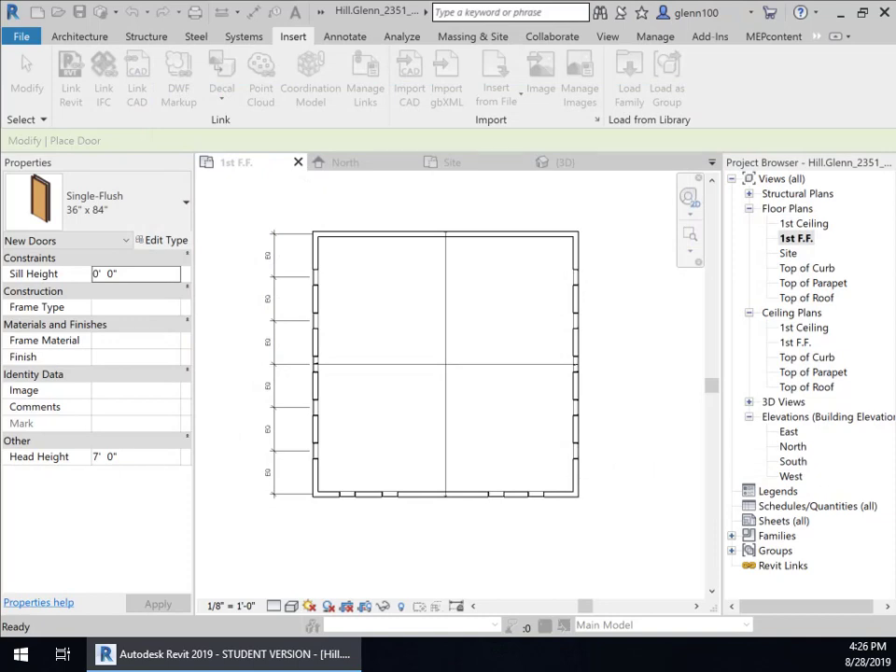
Step: Load the 72" x 84" type of the Door-Double-Glass family and open the list of door types
left_click_drag(388, 659, 0, 140)
left_click_drag(0, 280, 454, 41)
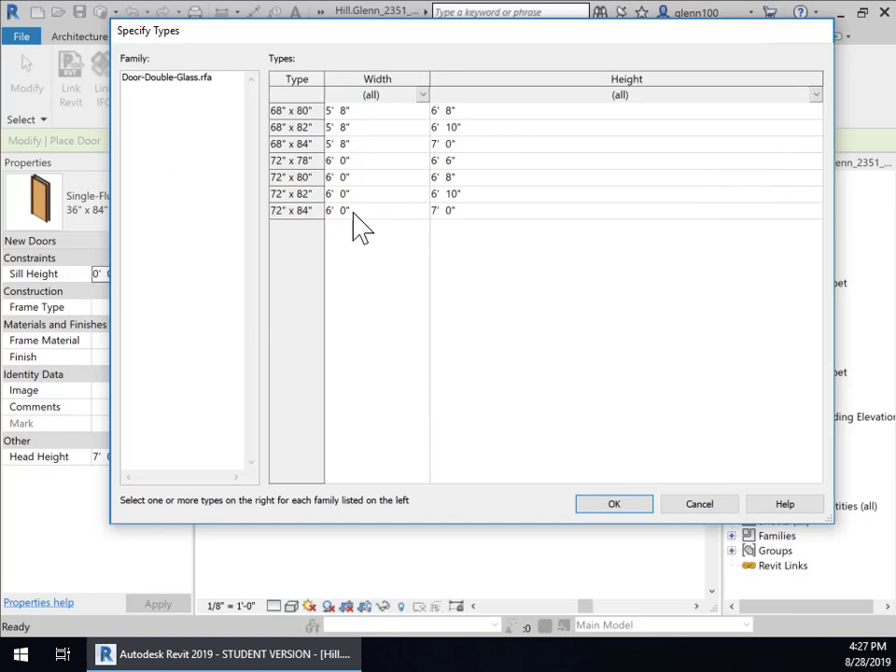
left_click(297, 209)
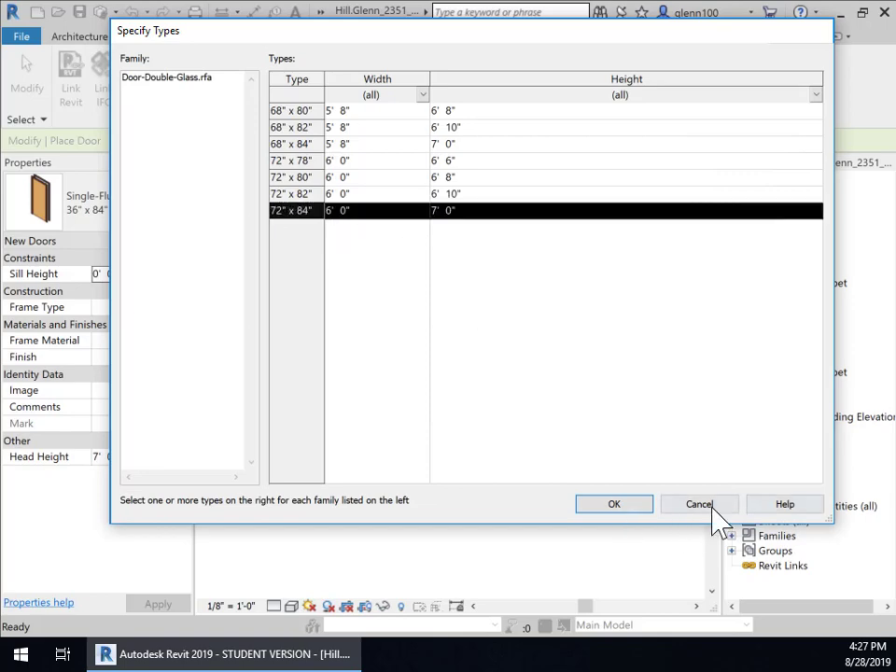
left_click(613, 505)
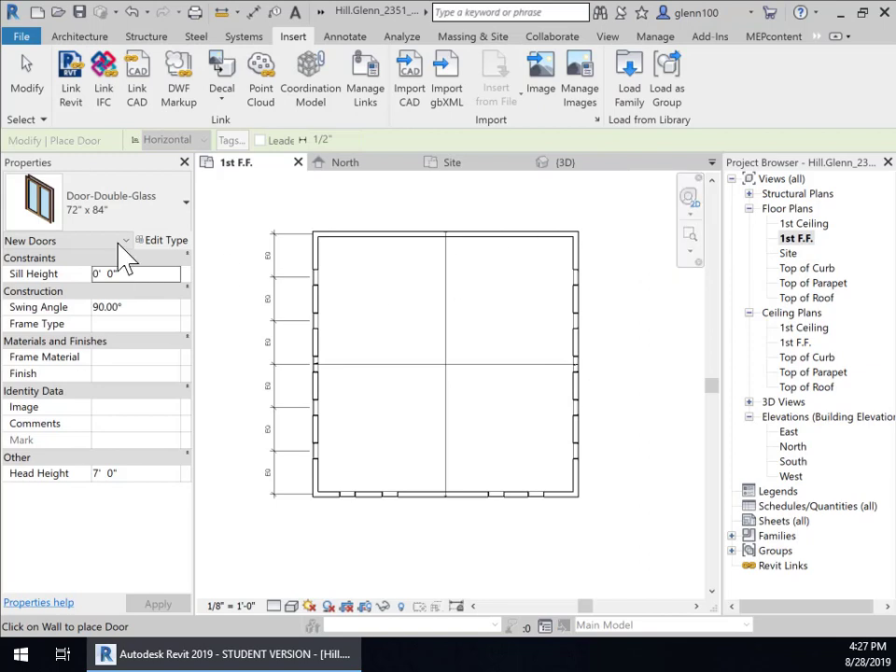
left_click(140, 198)
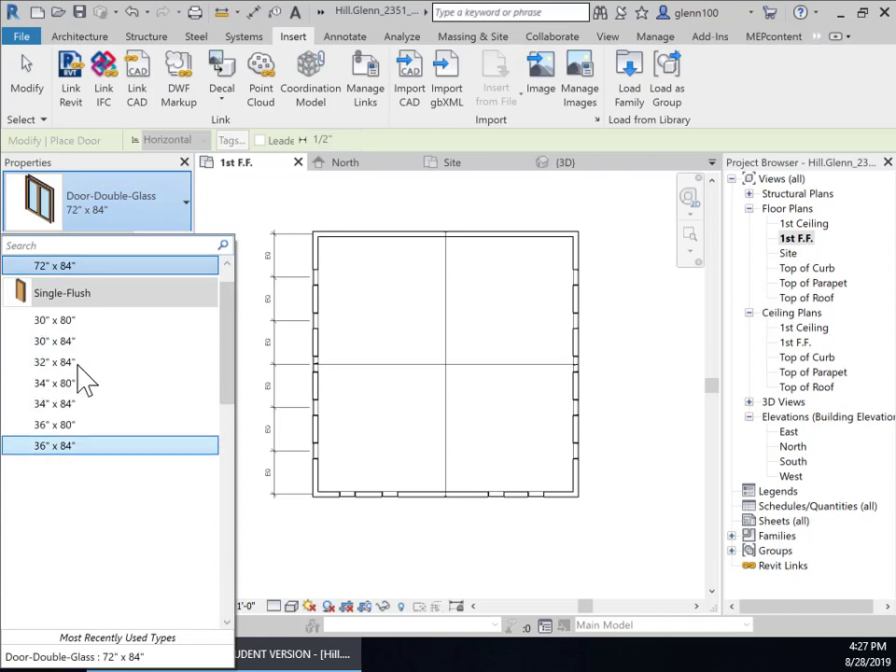
Step: Place a 72" x 84" Door-Double-Glass in the south wall, about 10'-0" from the nearest window on each side, swinging outward
left_click(187, 208)
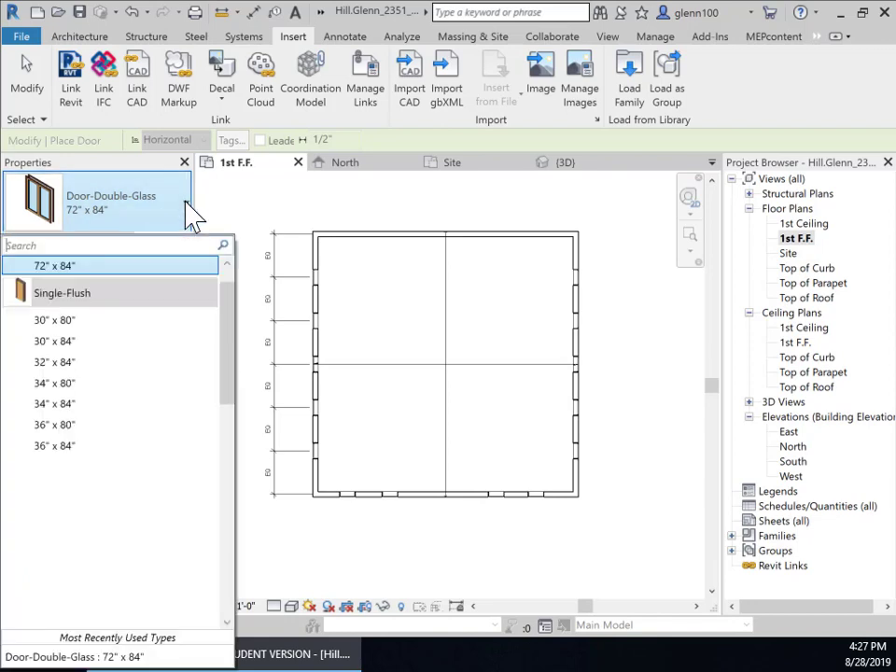
left_click(83, 267)
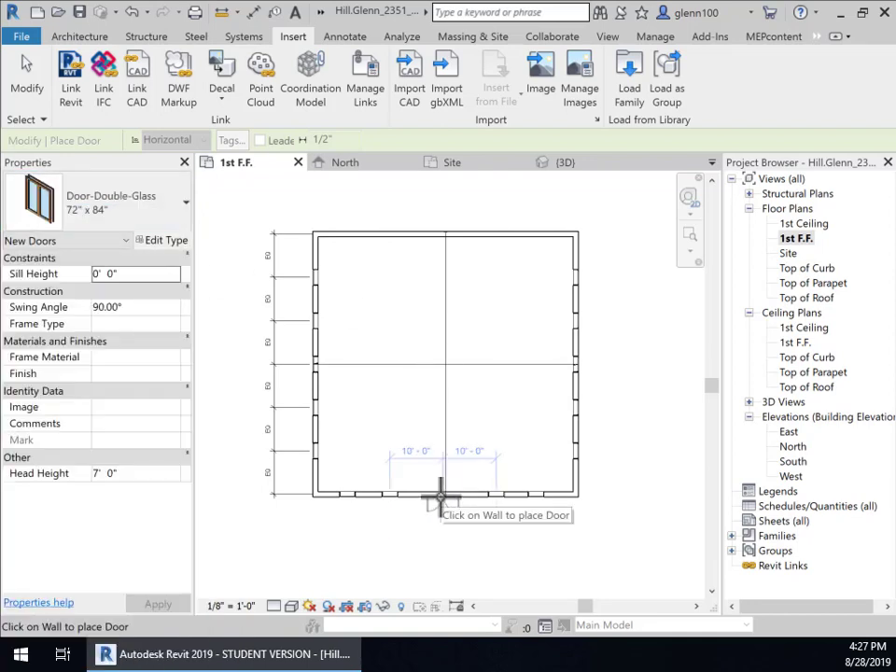
left_click(441, 499)
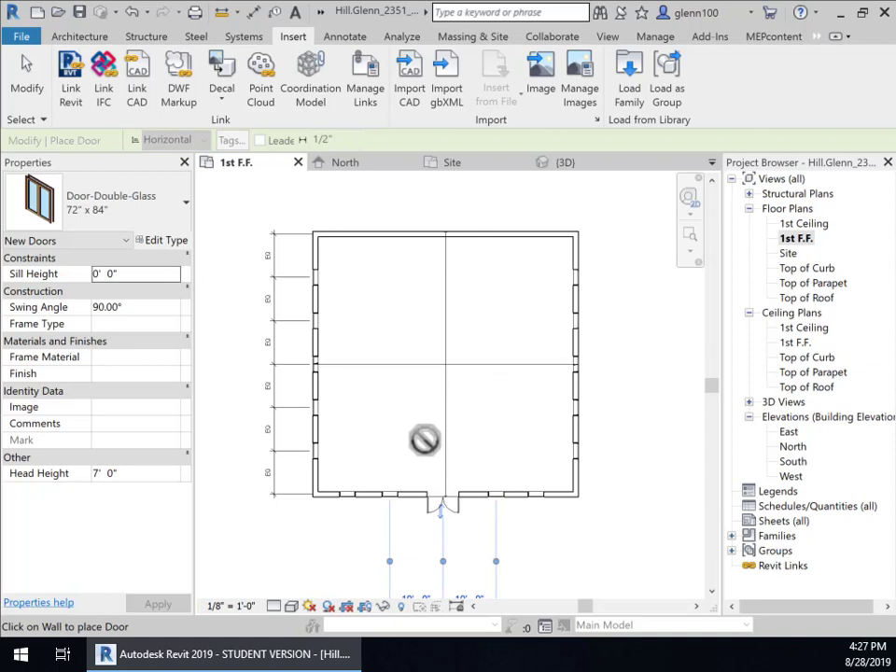
Step: Dimension the south wall's windows and door centre from the west to the east wall centerline in one aligned string below the wall, with equal spacing
middle_click_drag(450, 458, 417, 403)
scroll(417, 404, "up", 2)
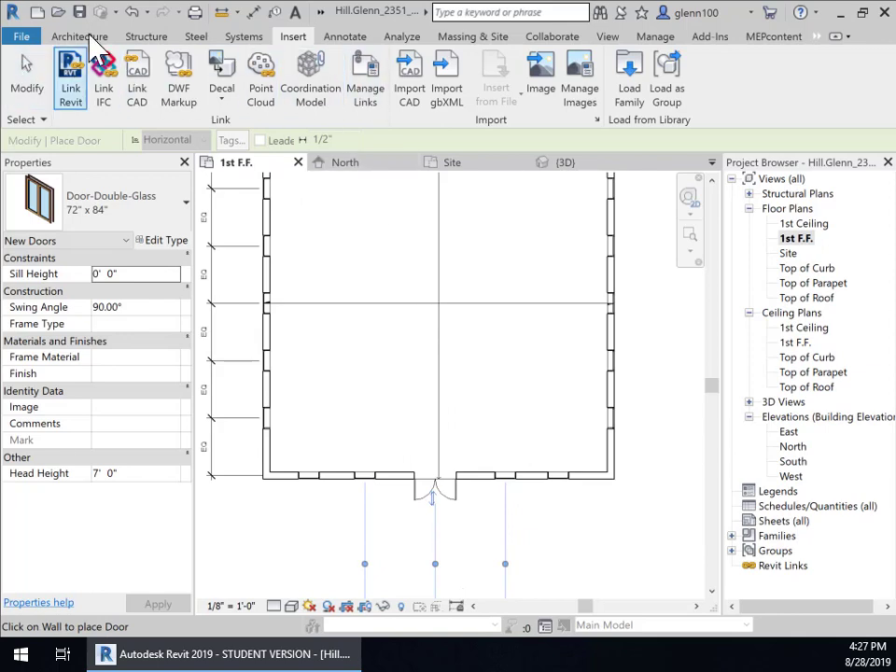
left_click(252, 13)
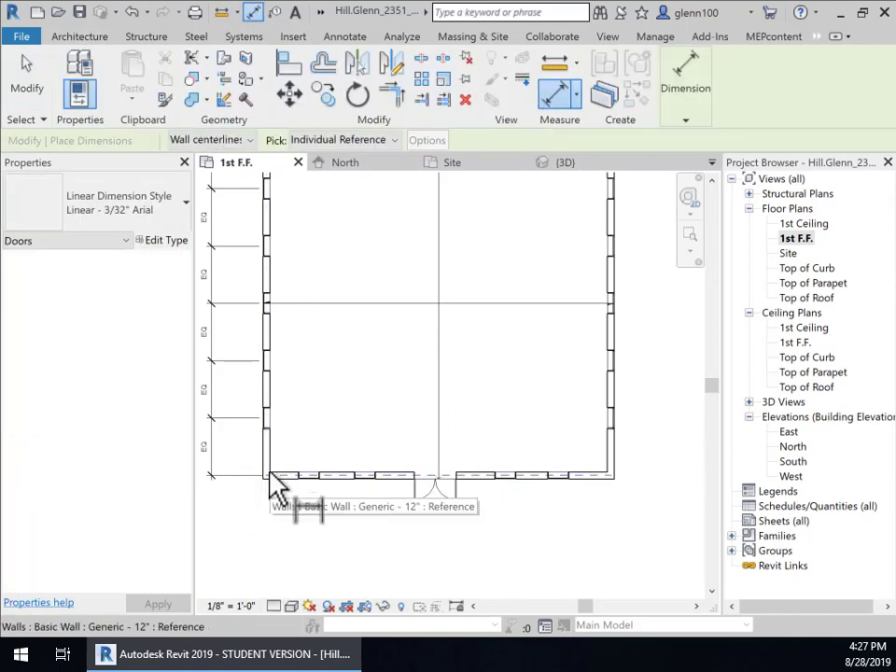
left_click(265, 475)
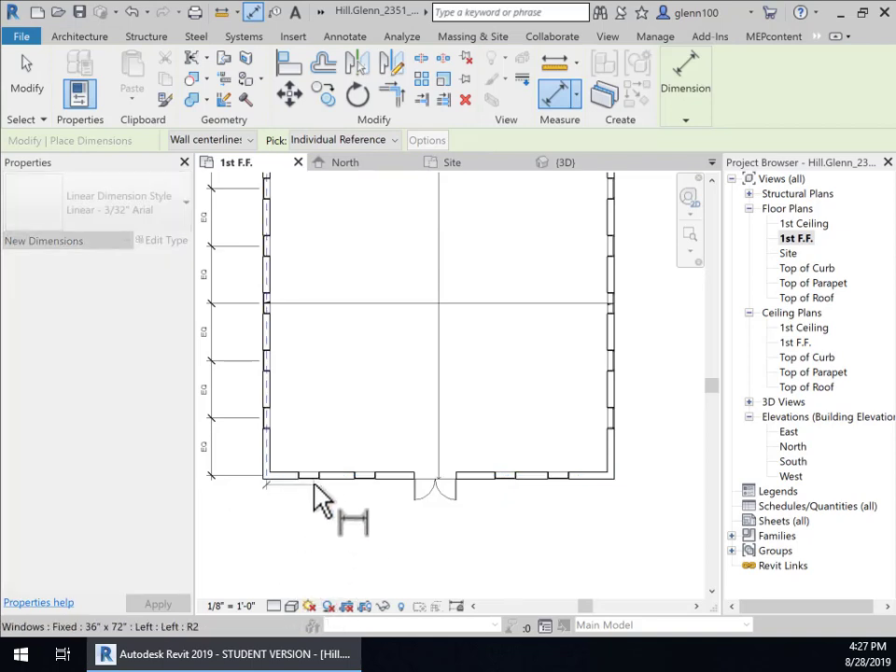
left_click(313, 495)
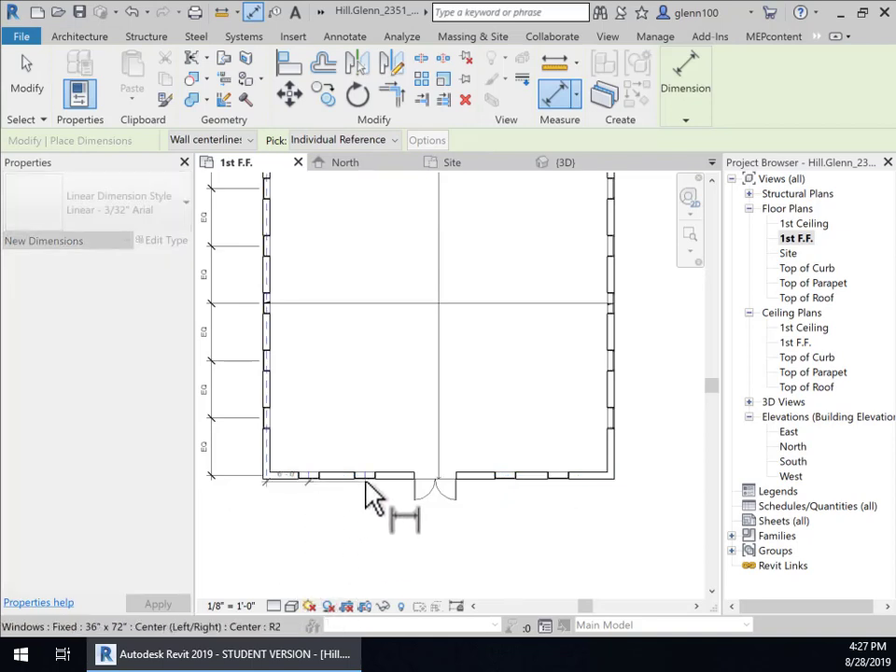
left_click(369, 495)
left_click(436, 504)
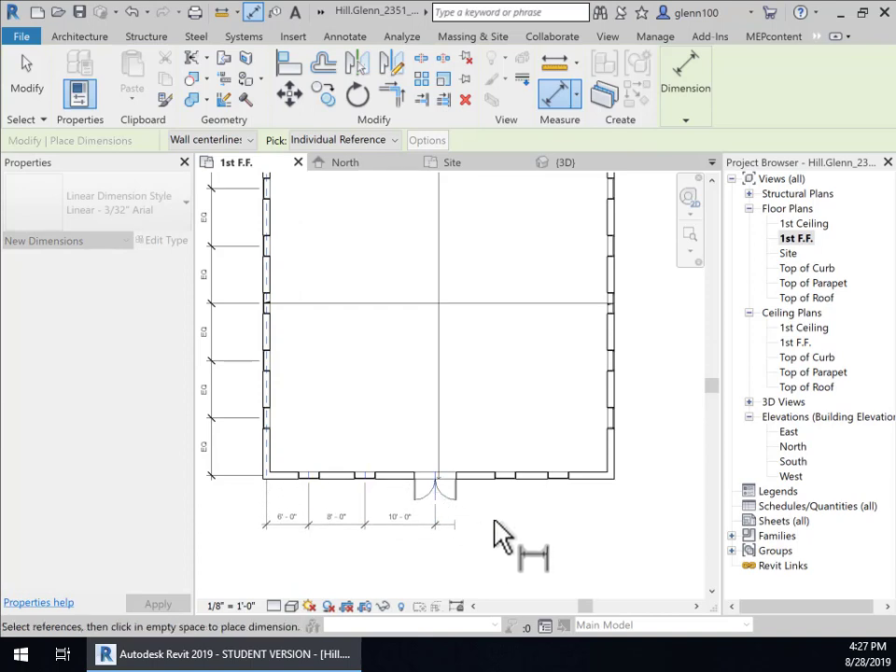
left_click(507, 498)
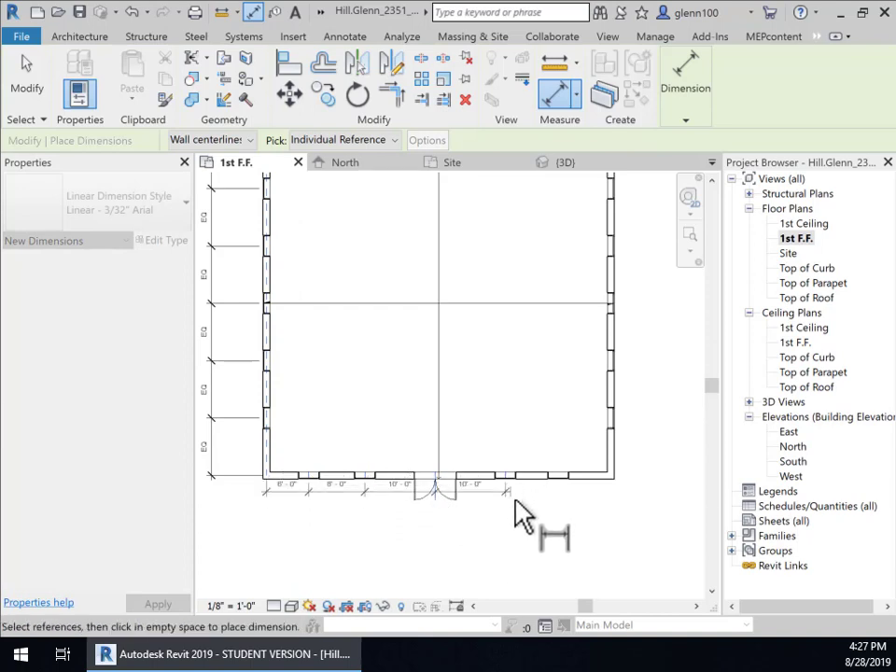
left_click(559, 495)
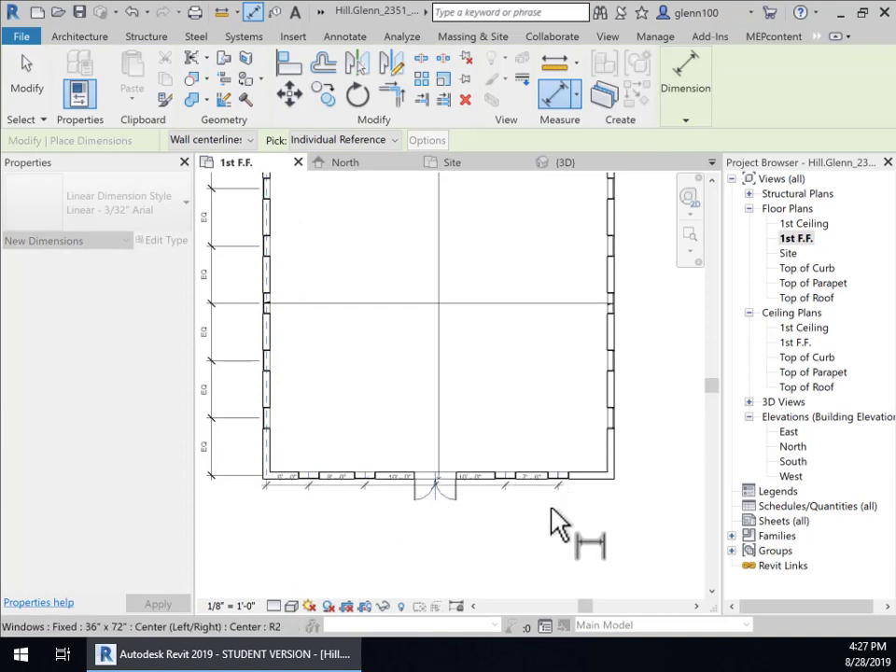
left_click(614, 493)
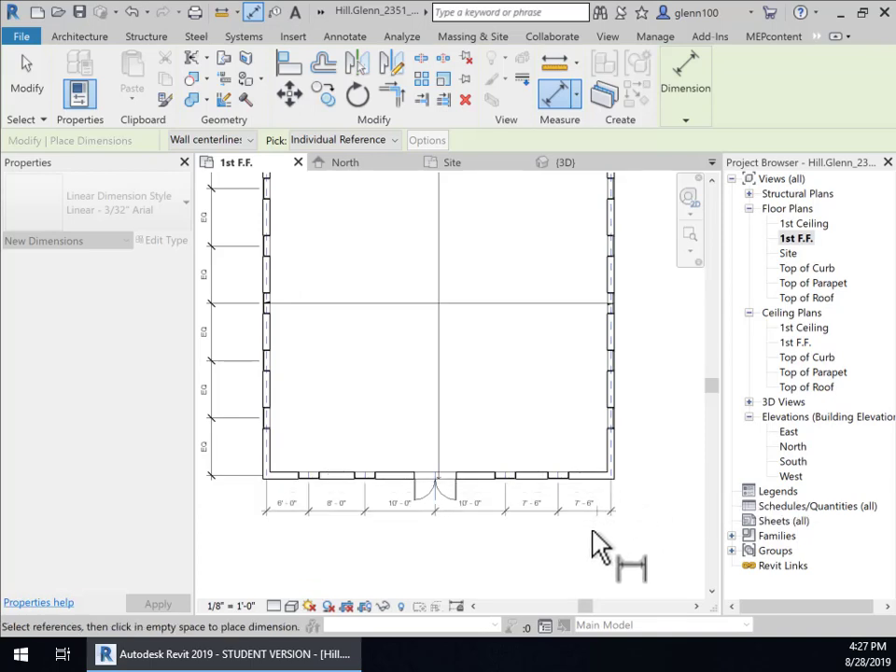
left_click(597, 560)
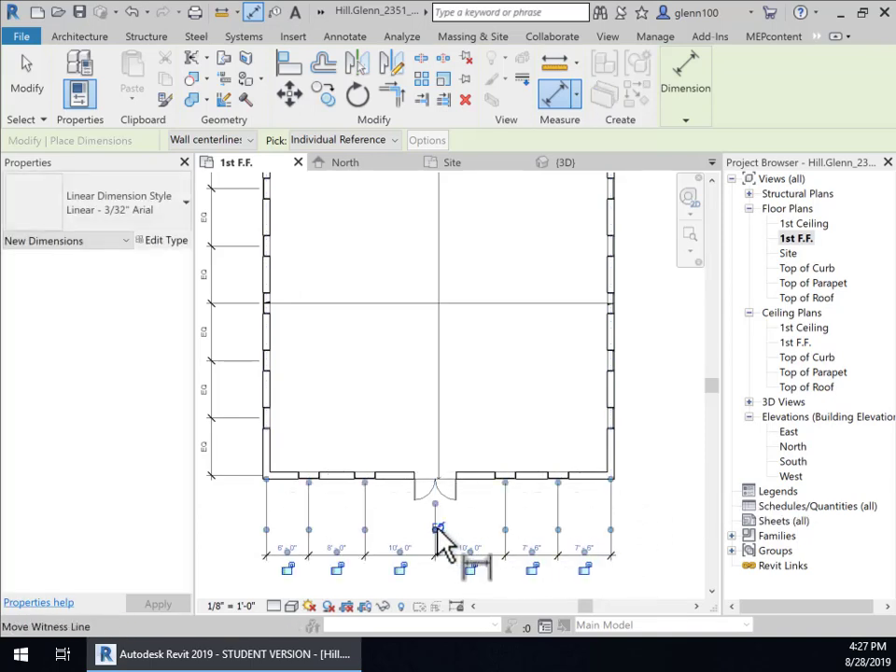
left_click(438, 528)
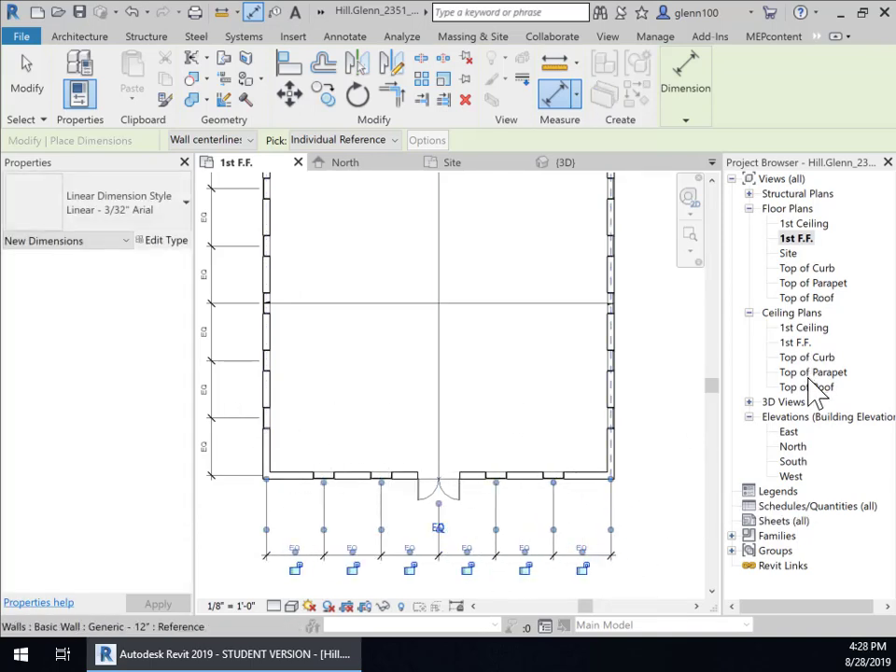
Step: Open the South elevation view
double_click(794, 463)
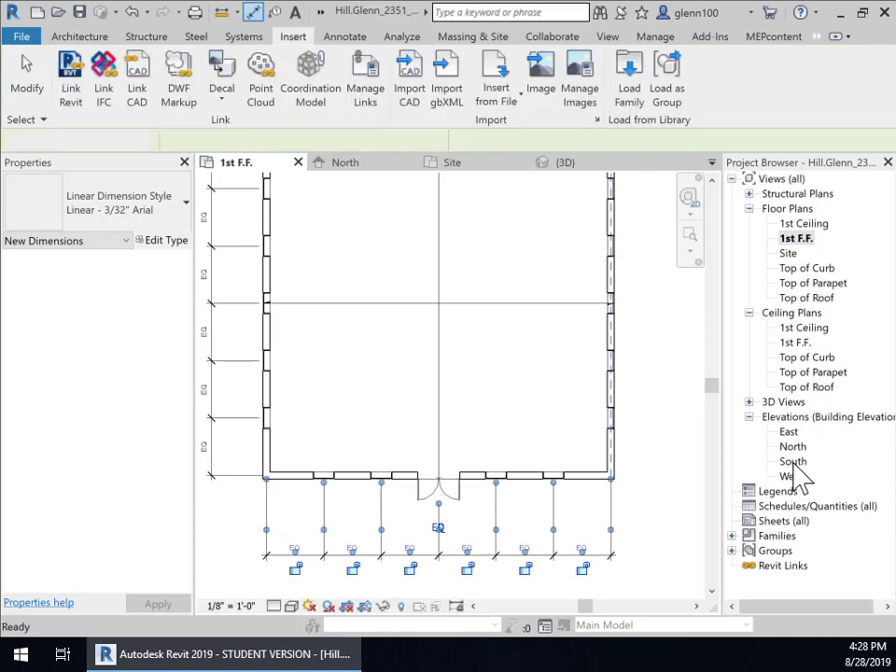